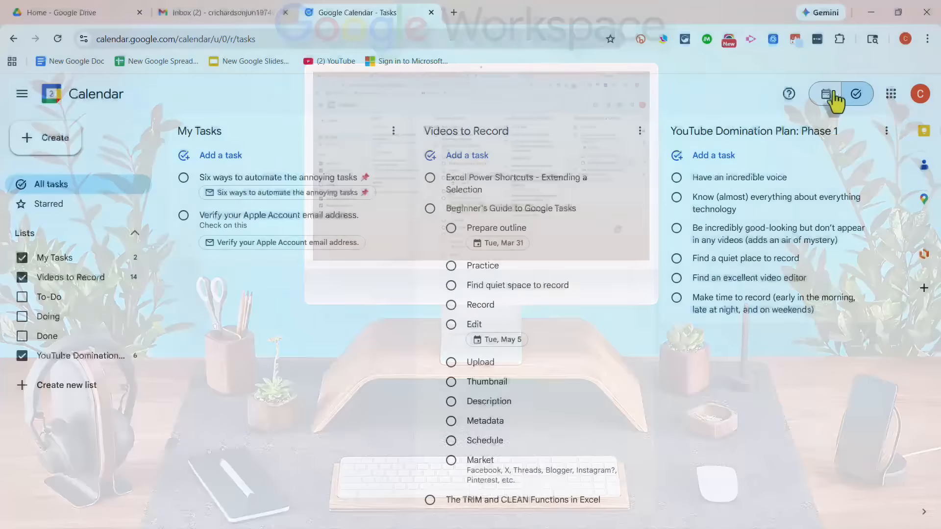
- Compare the March 2026 month calendar with the full-page Tasks view, ending on the calendar
click(609, 105)
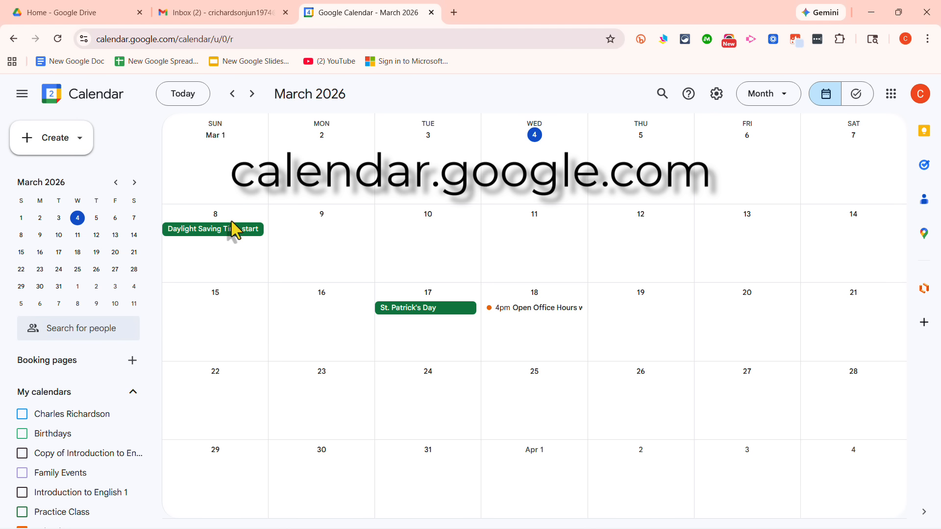
scroll(218, 247, down, 1)
scroll(167, 260, up, 1)
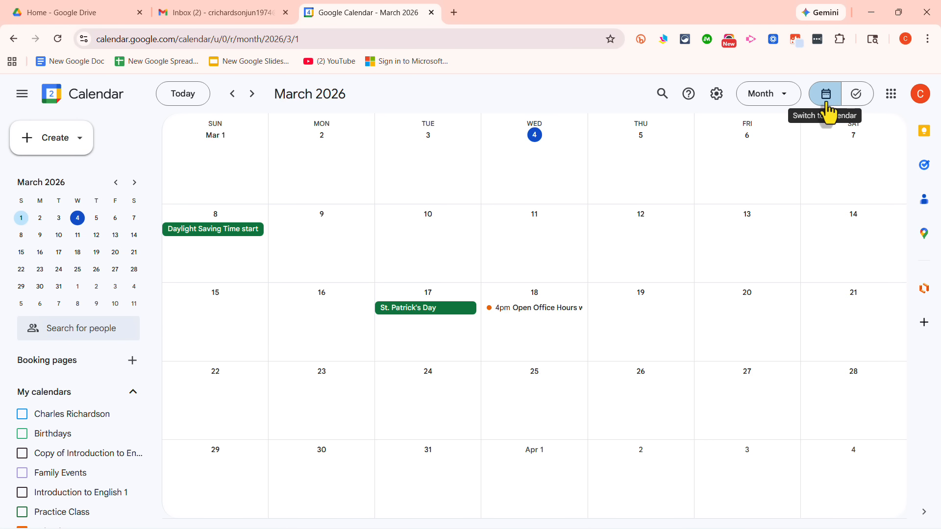
click(858, 100)
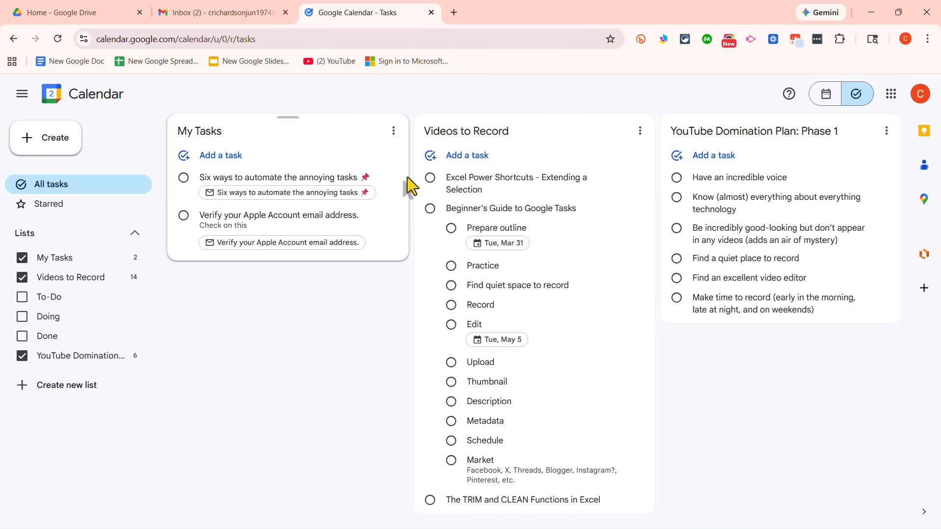
click(829, 100)
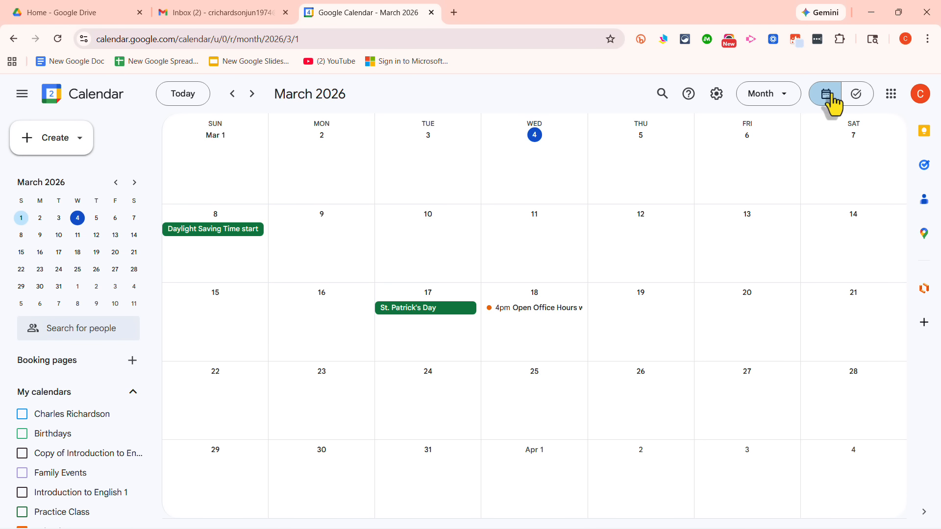
- Show the Tasks calendar among the displayed calendars and look ahead to the tasks in April and May 2026
scroll(98, 196, down, 3)
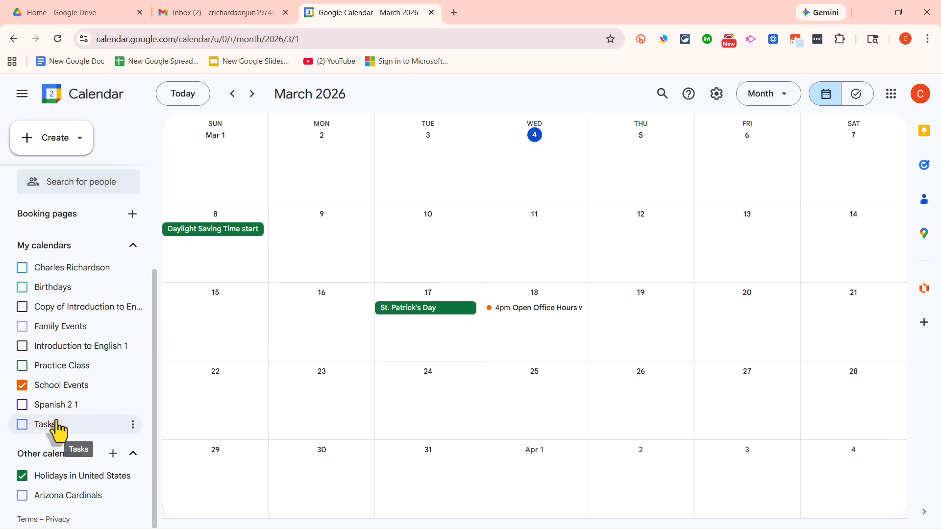
click(22, 424)
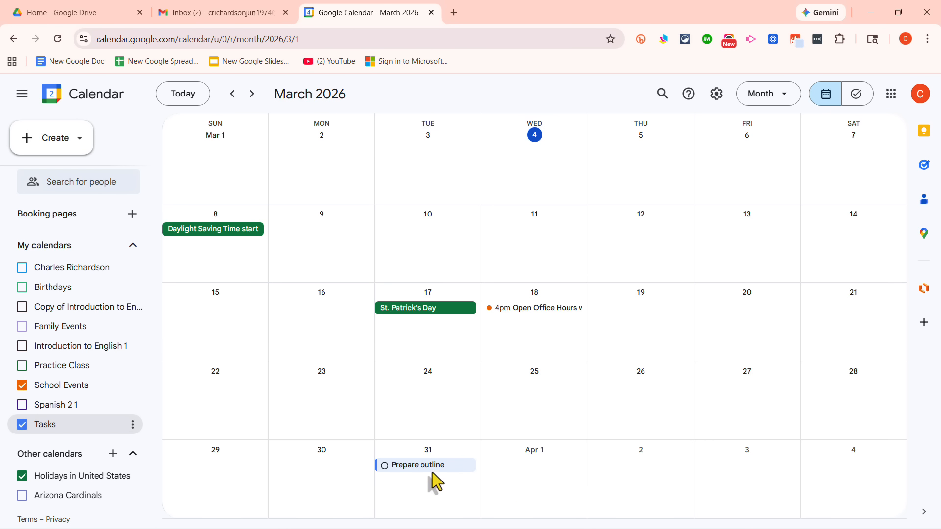
click(252, 94)
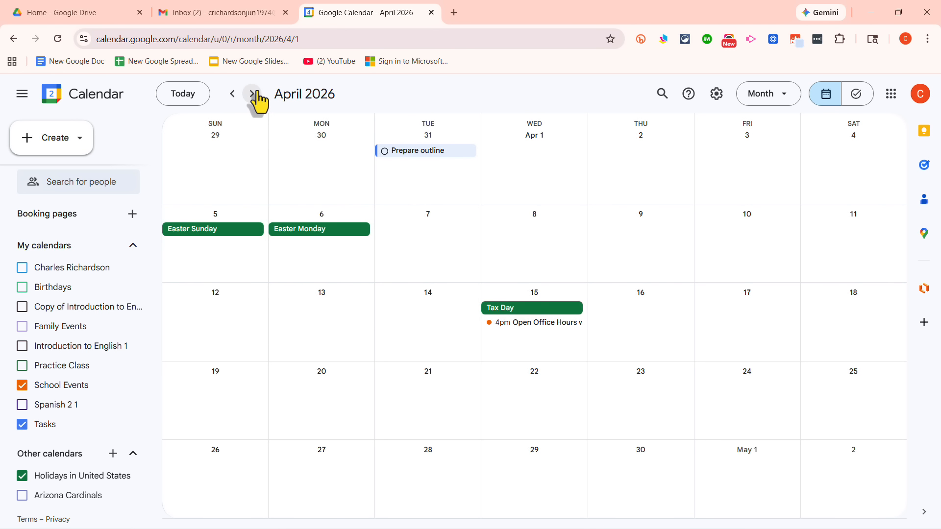
click(251, 94)
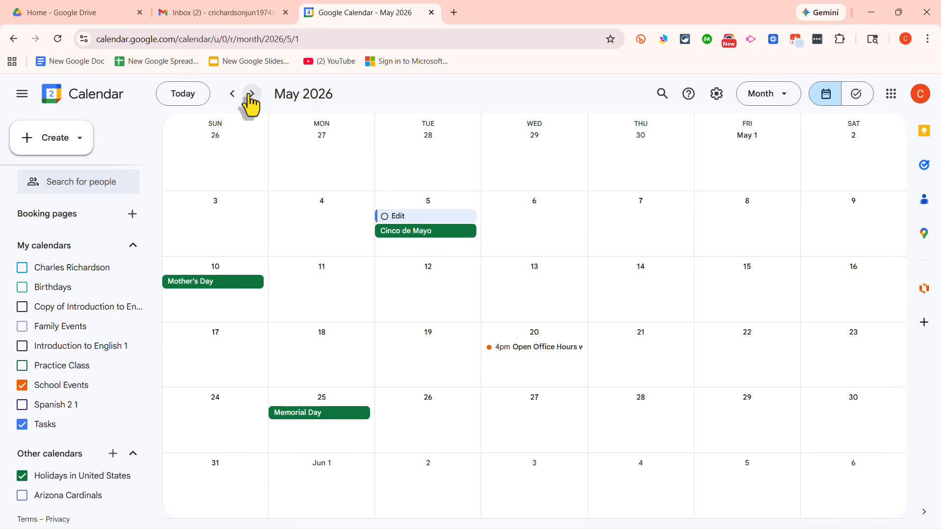
- Hide the Tasks calendar and show it again, and return to the current month
click(22, 424)
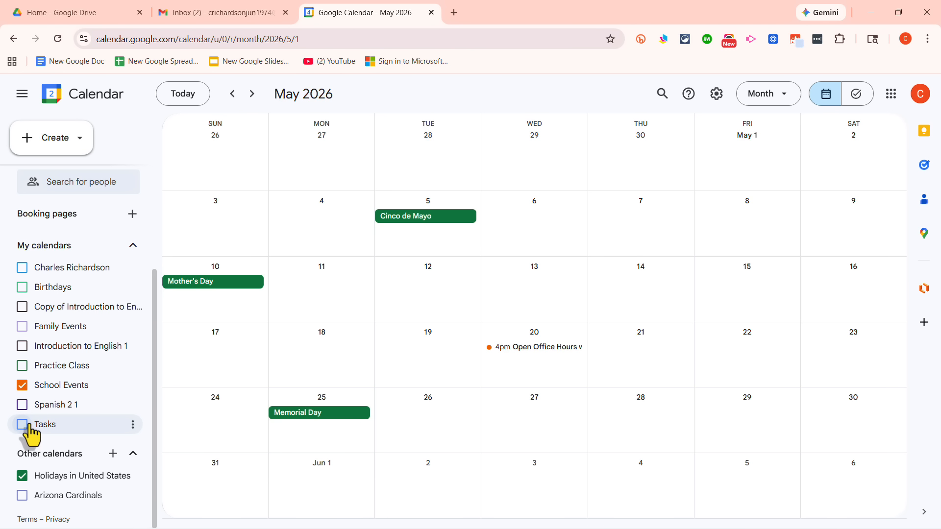
click(28, 424)
click(180, 96)
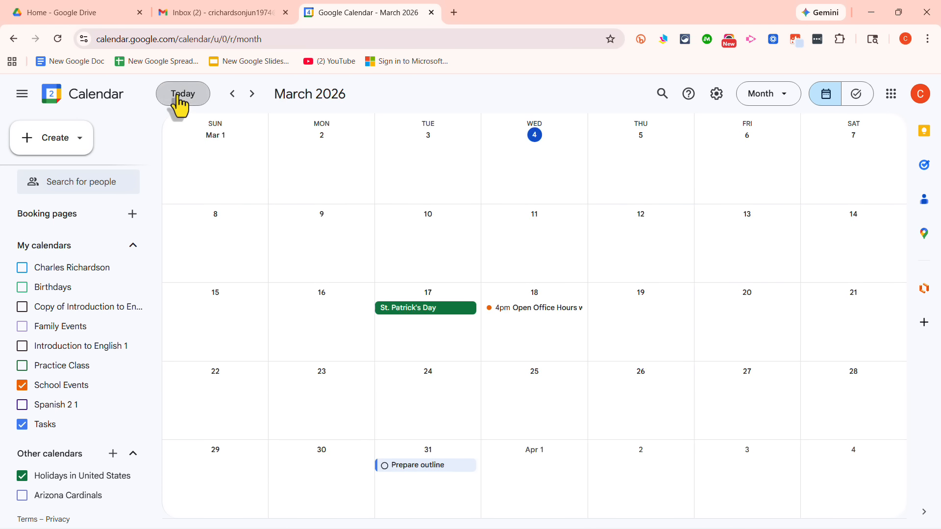
- Look at the full-page Tasks view, and open the Videos to Record task list beside the month calendar
click(856, 95)
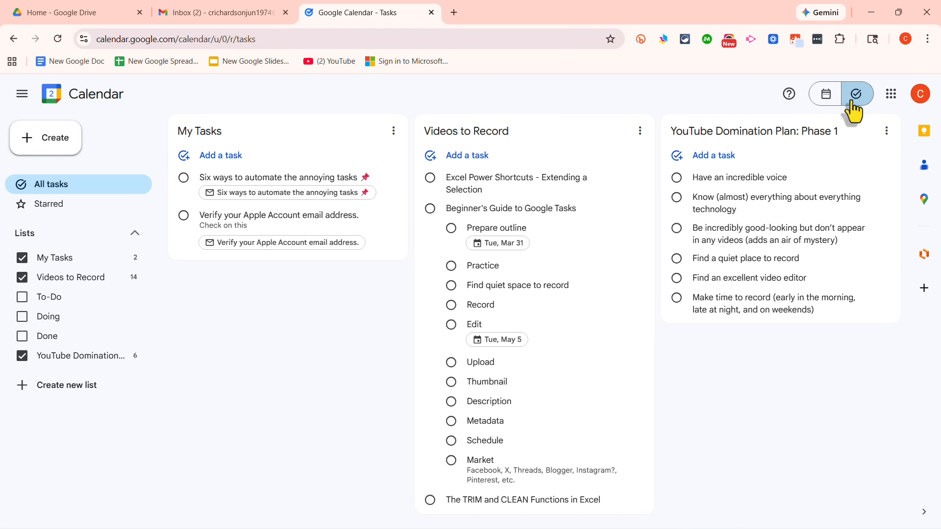
click(825, 107)
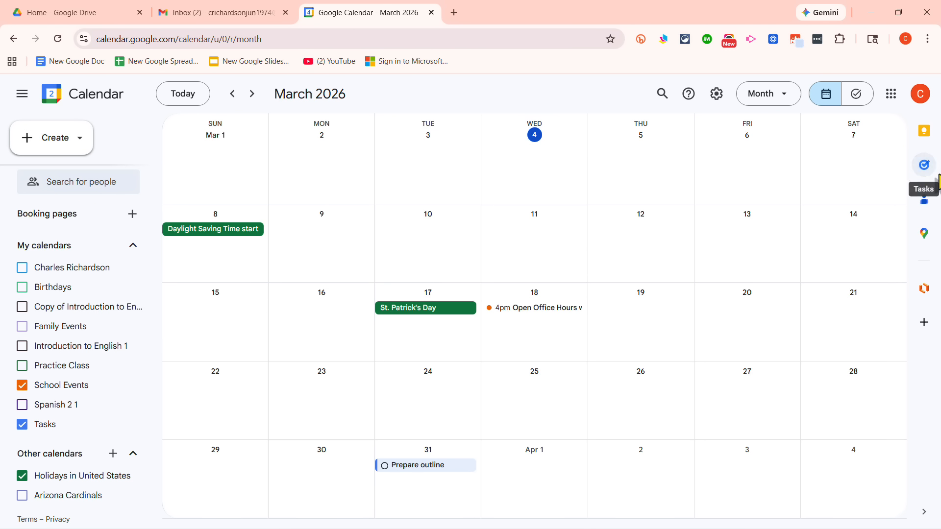
click(924, 166)
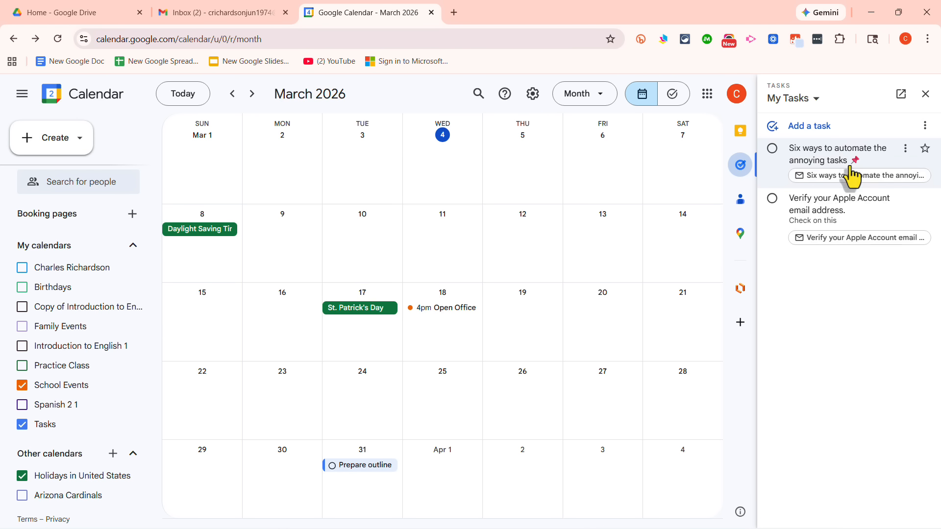
click(815, 101)
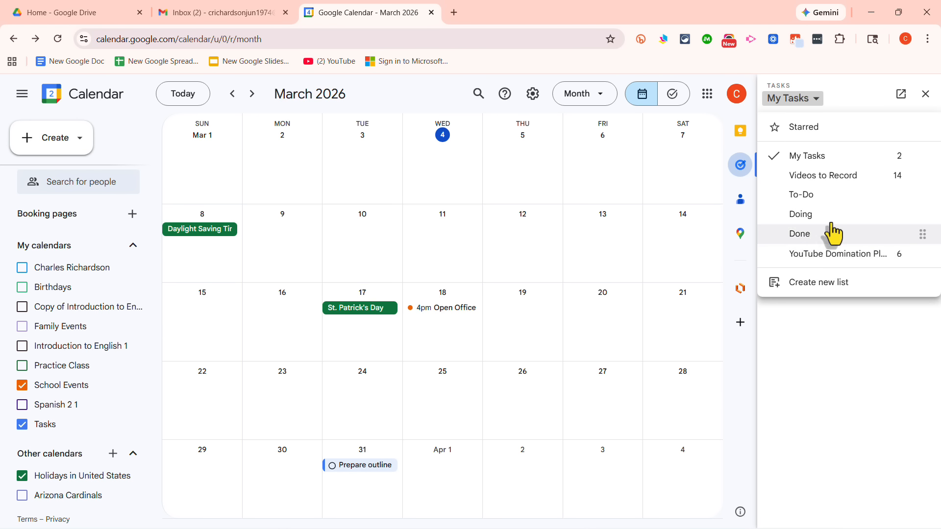
click(838, 176)
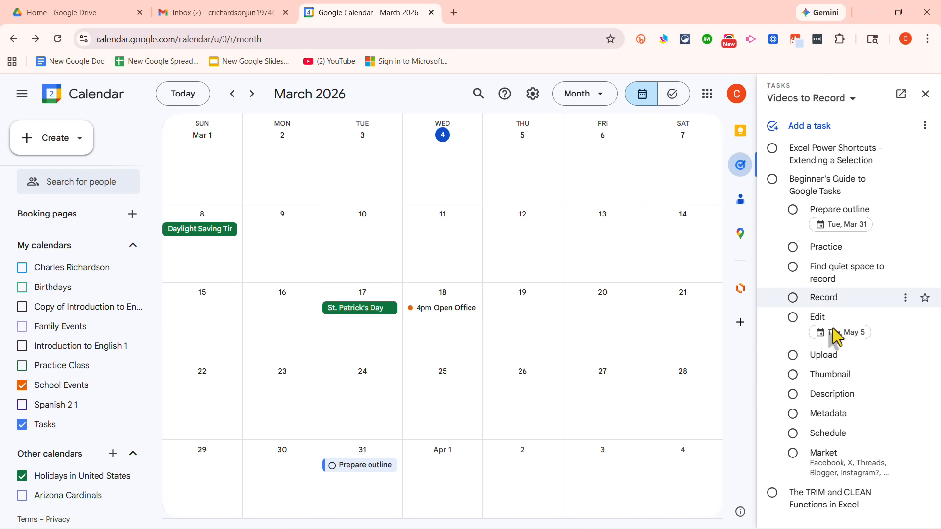
- Schedule the Market task on March 14 and the Schedule task on March 21 by placing them on the calendar
drag(825, 462, 663, 246)
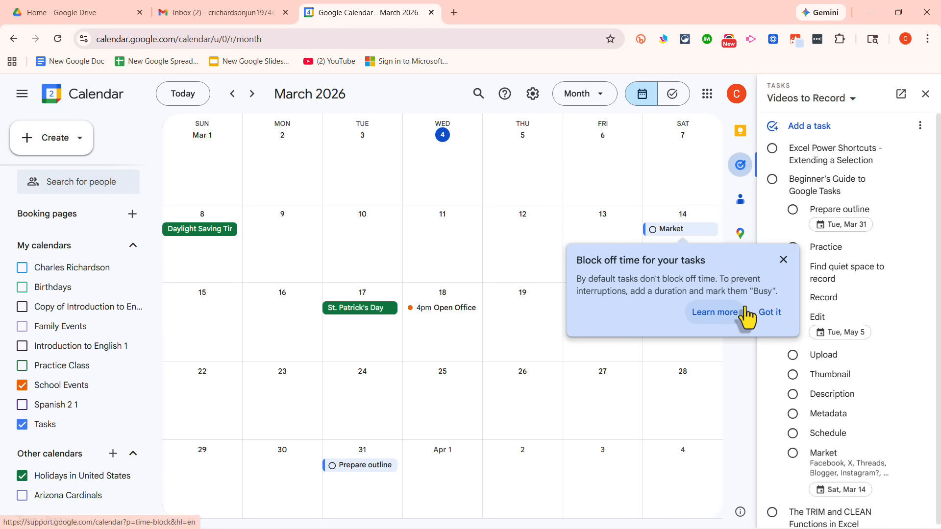
click(783, 260)
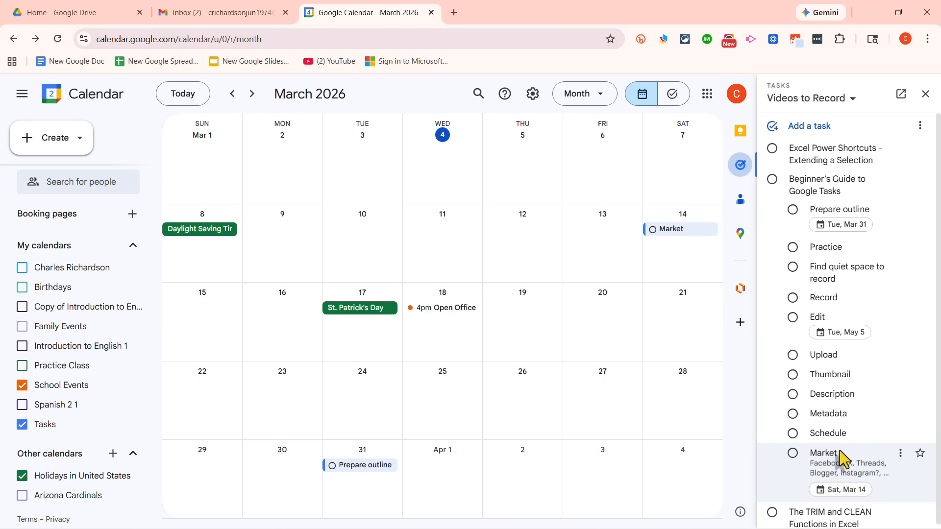
drag(836, 435, 690, 322)
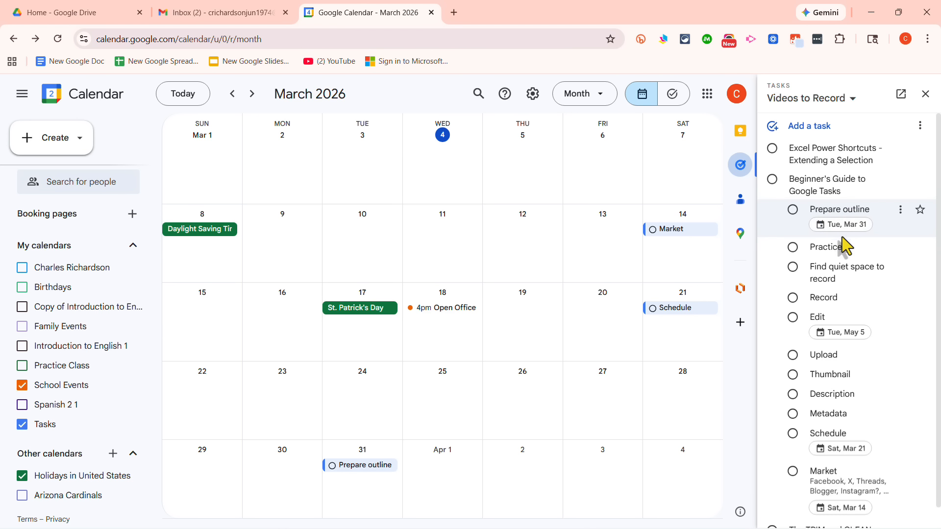
- Mark the Prepare outline subtask as completed and close the task list beside the calendar
click(793, 213)
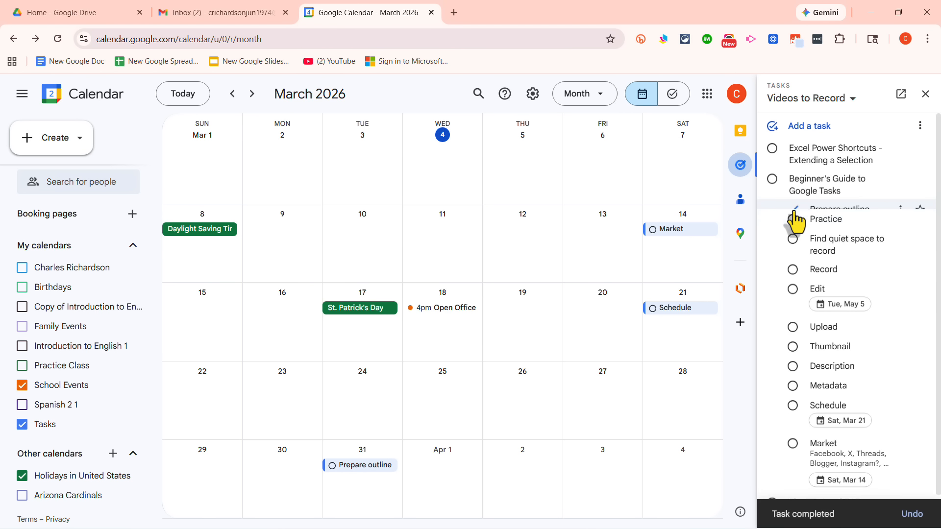
scroll(875, 471, down, 1)
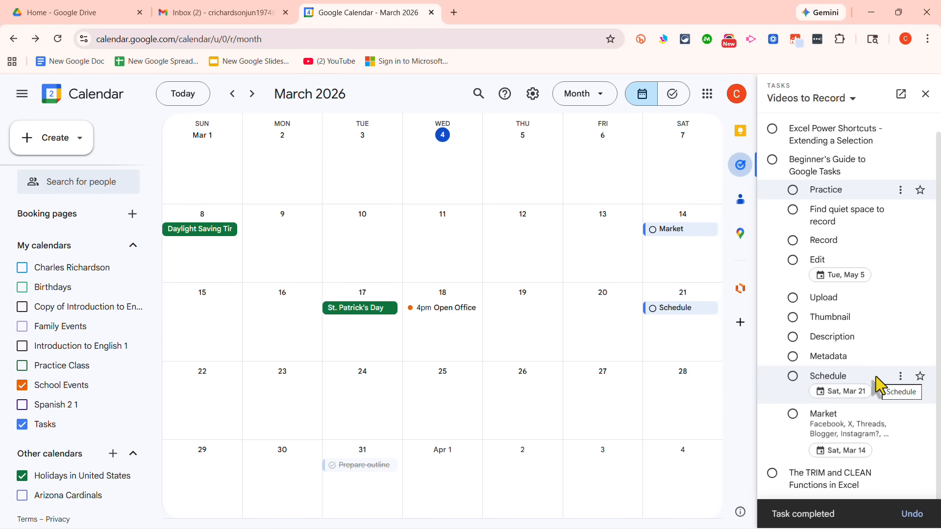
click(925, 94)
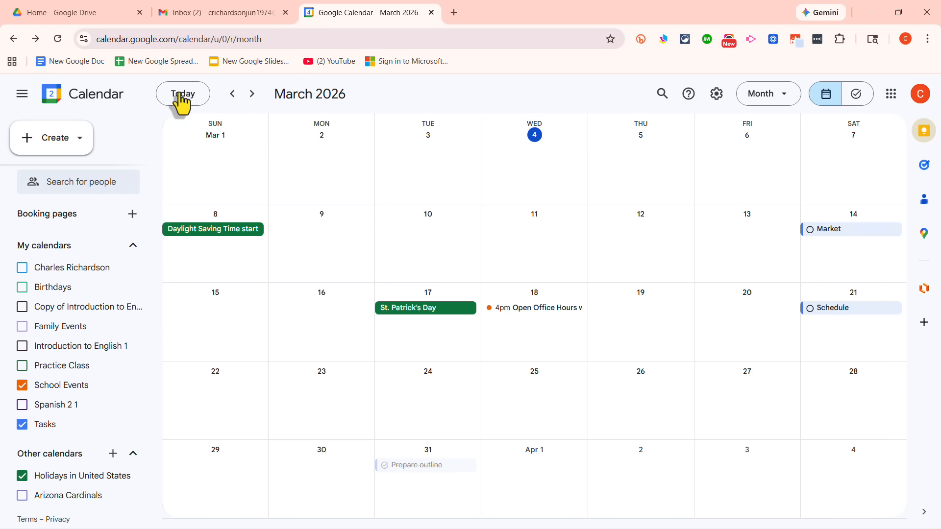
- Review the updated lists in the full-page Tasks view, and return to the calendar with the task list open beside it
click(864, 96)
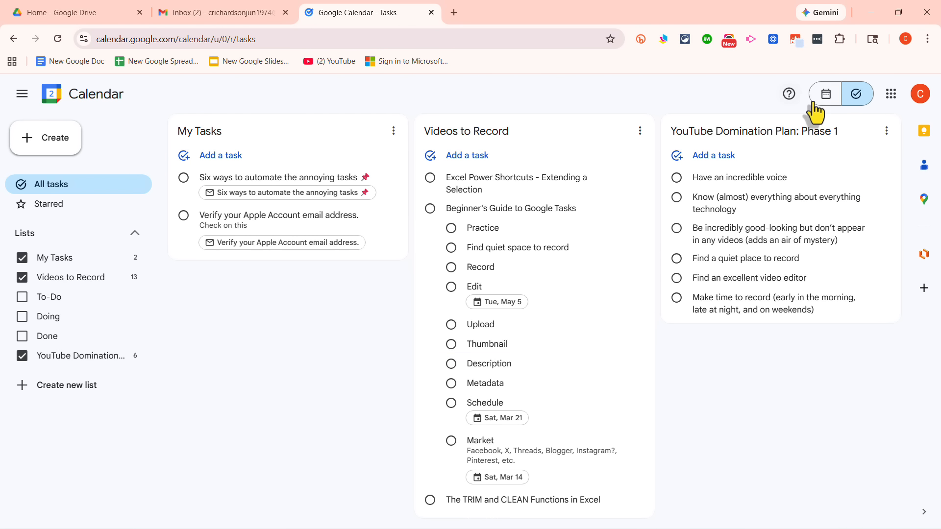
click(825, 96)
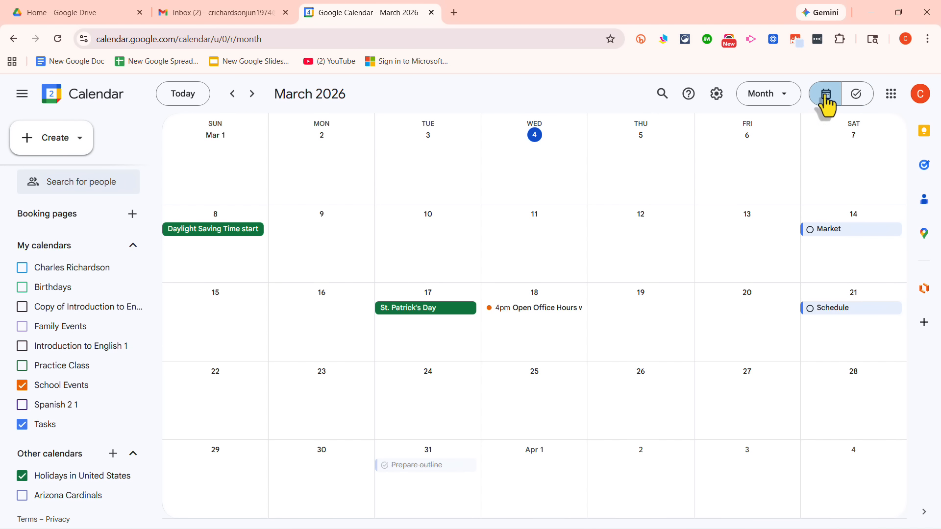
click(926, 169)
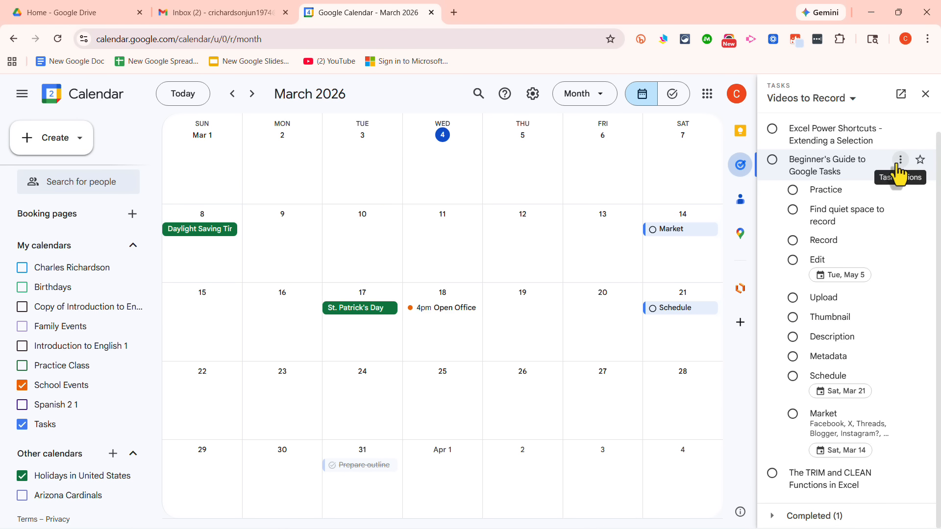
- Switch to Gmail and show the Videos to Record task list beside the inbox
click(215, 20)
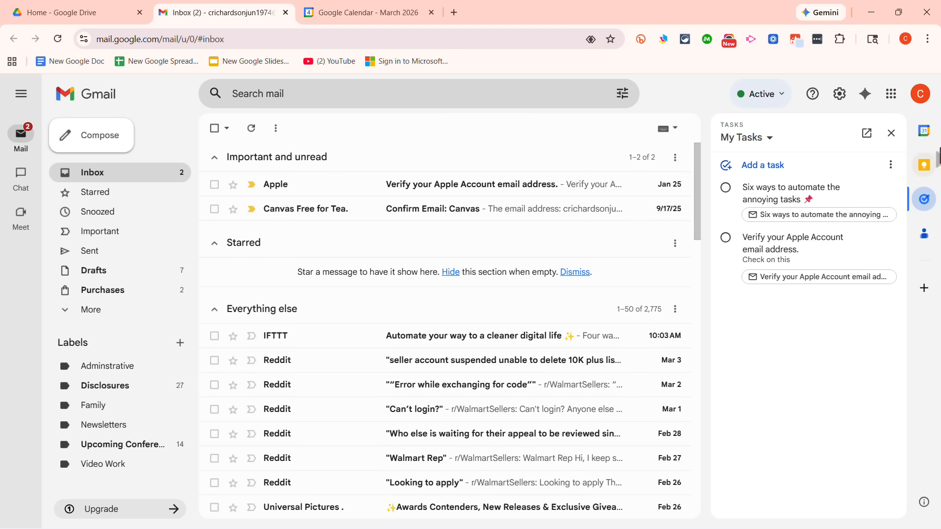
click(925, 201)
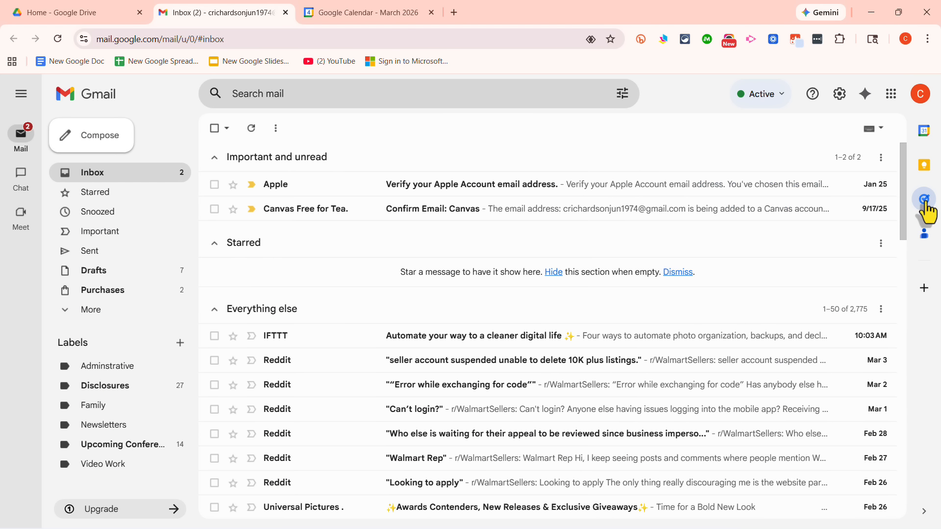
click(924, 200)
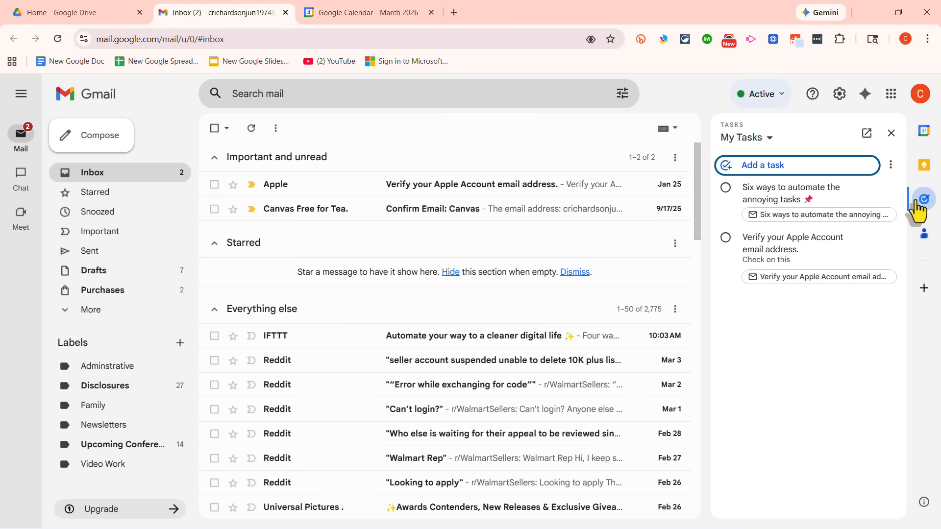
click(769, 139)
click(769, 219)
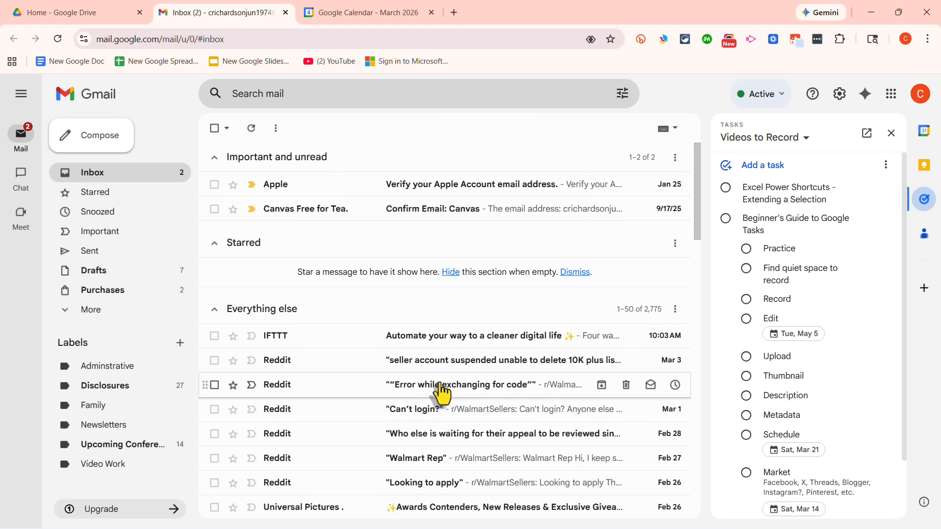
- Create a task from the 'Error while exchanging for code' email, prefixed 'Look into this problem:', due tomorrow, and place it below the Upload subtask
drag(440, 390, 772, 228)
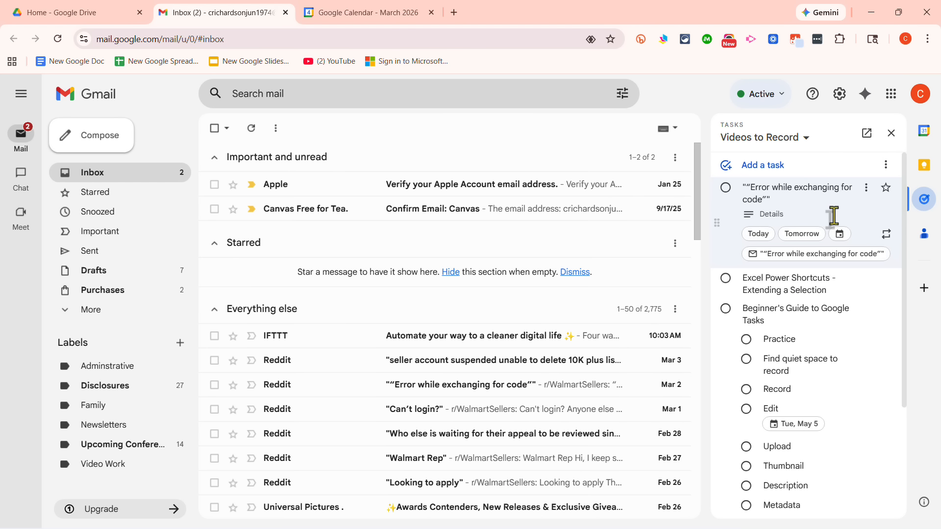
text(Look into this problem:)
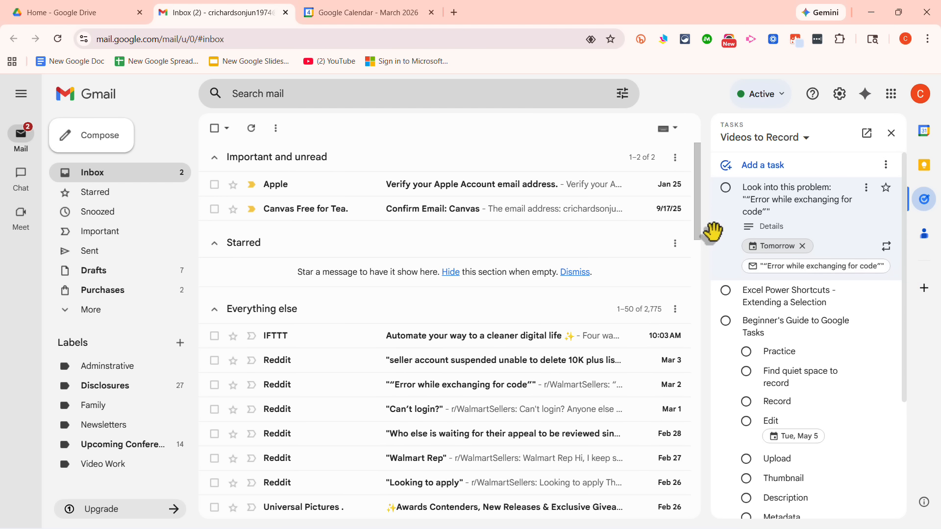
drag(714, 231, 833, 357)
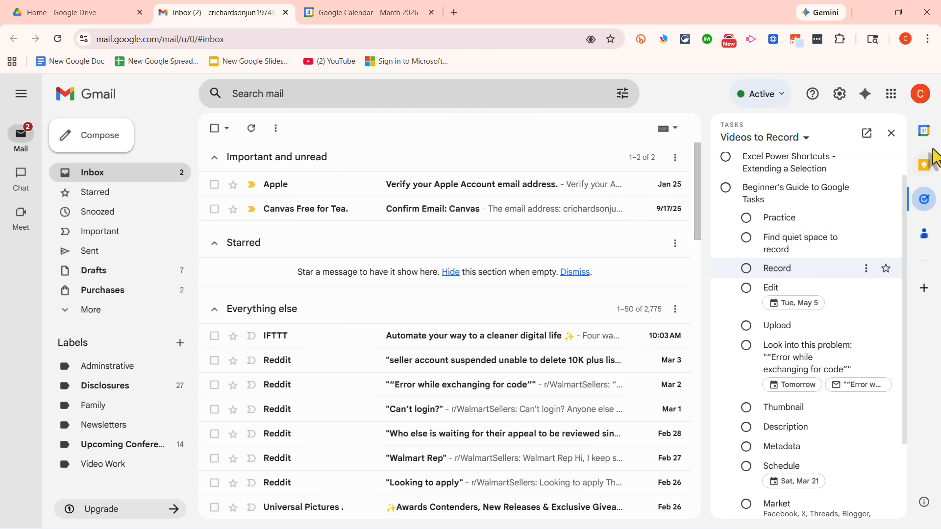
- Check the task made from the email in Google Calendar, and return to the Gmail inbox
click(388, 12)
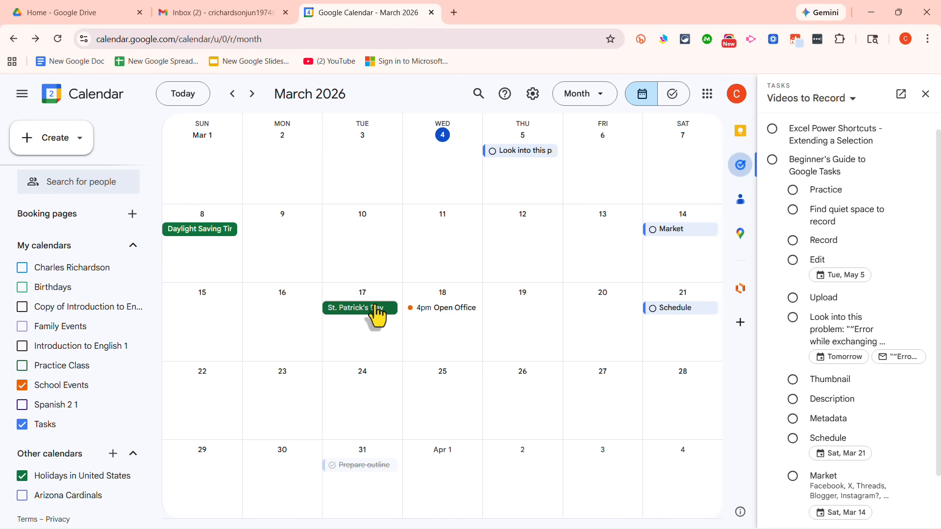
drag(369, 309, 689, 241)
click(222, 15)
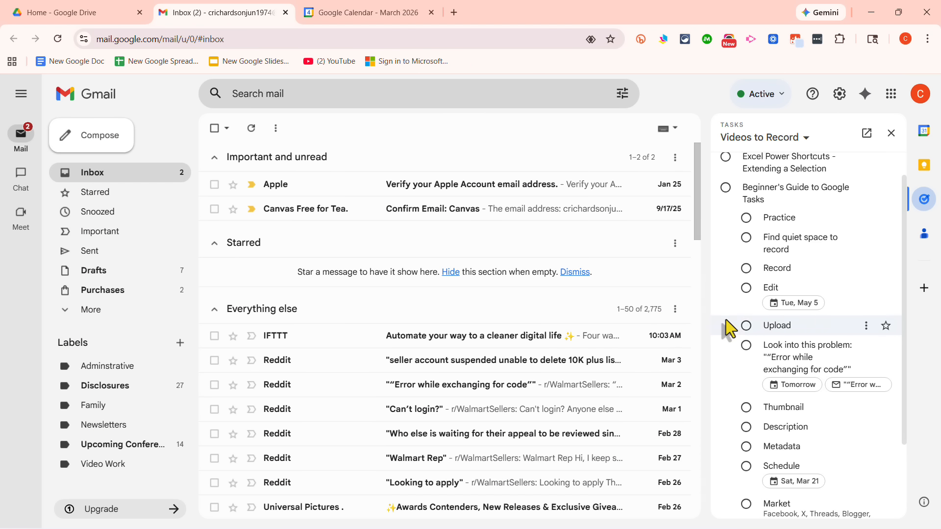
drag(772, 268, 790, 279)
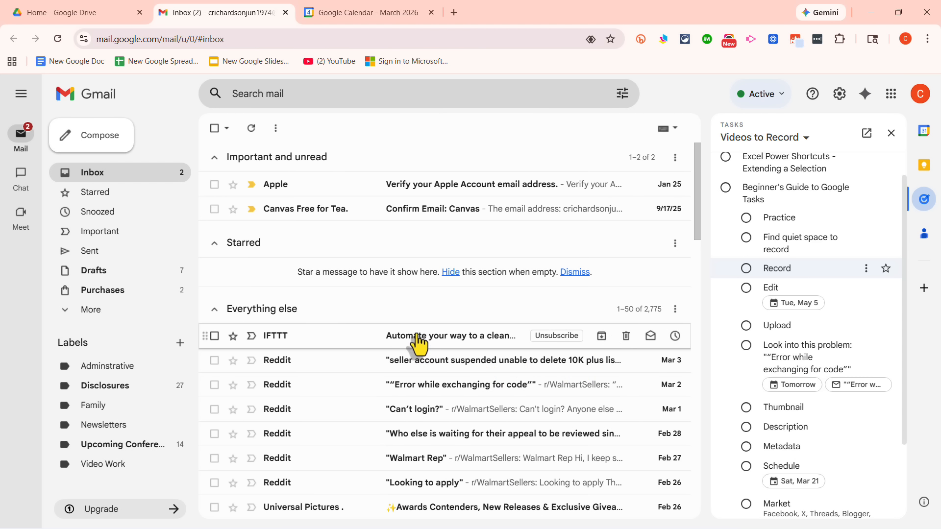
- Create a task from the 'Automate your way to a cleaner digital life' email, and delete that task
drag(418, 343, 780, 265)
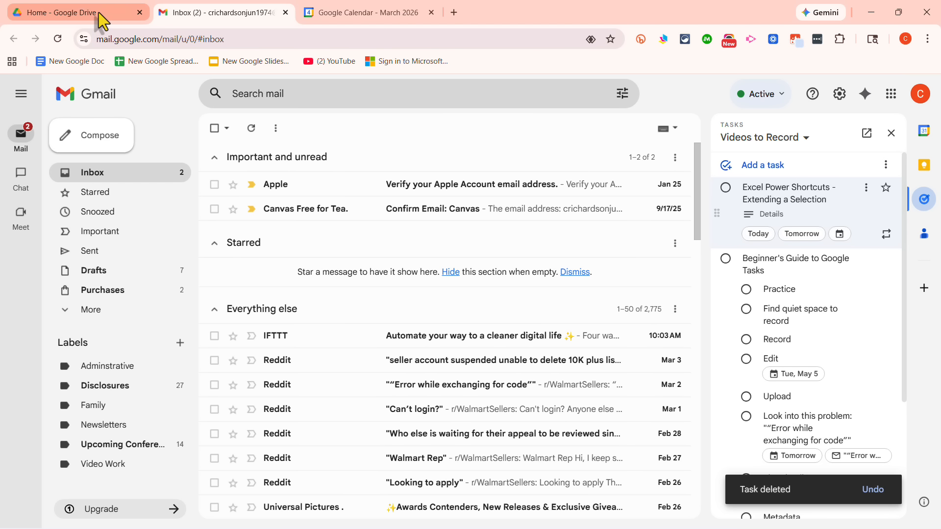
- Switch to Google Drive, select The Amazing Water Cycle! file, and show the task list beside the files
click(102, 19)
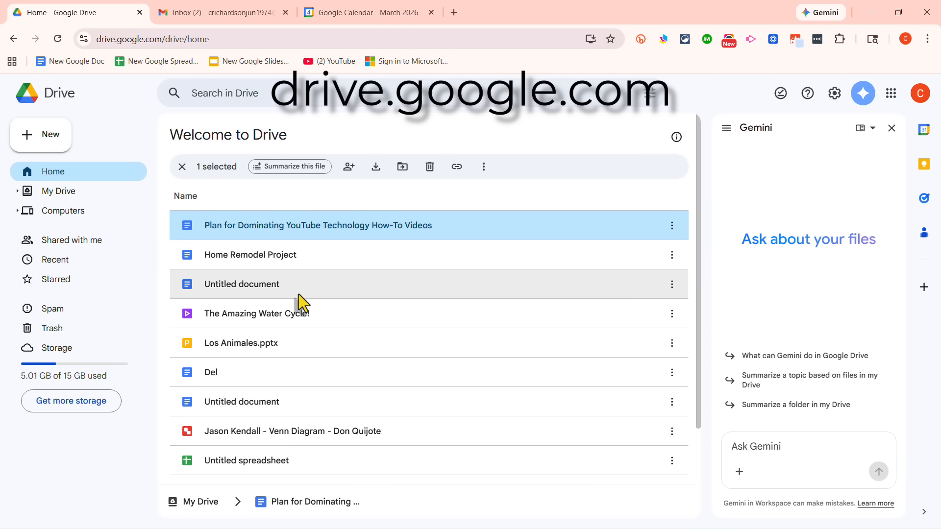
click(220, 316)
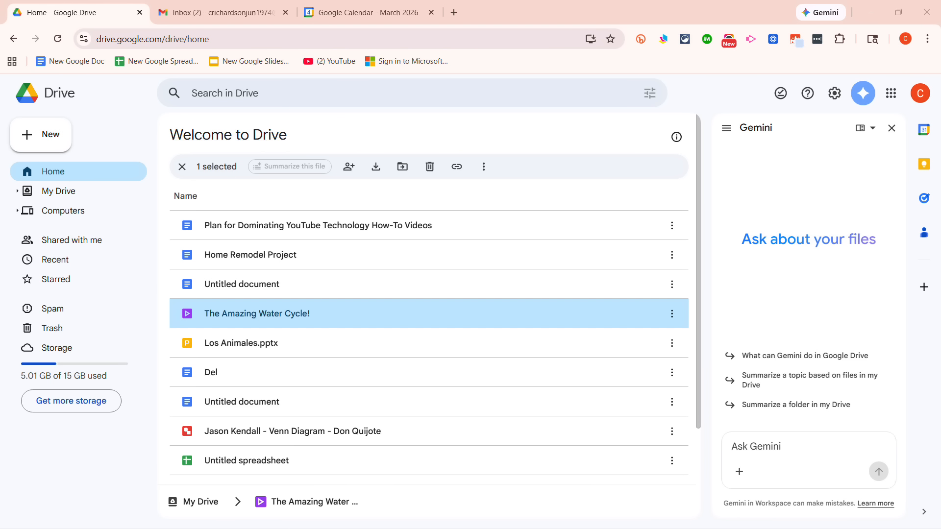
click(925, 199)
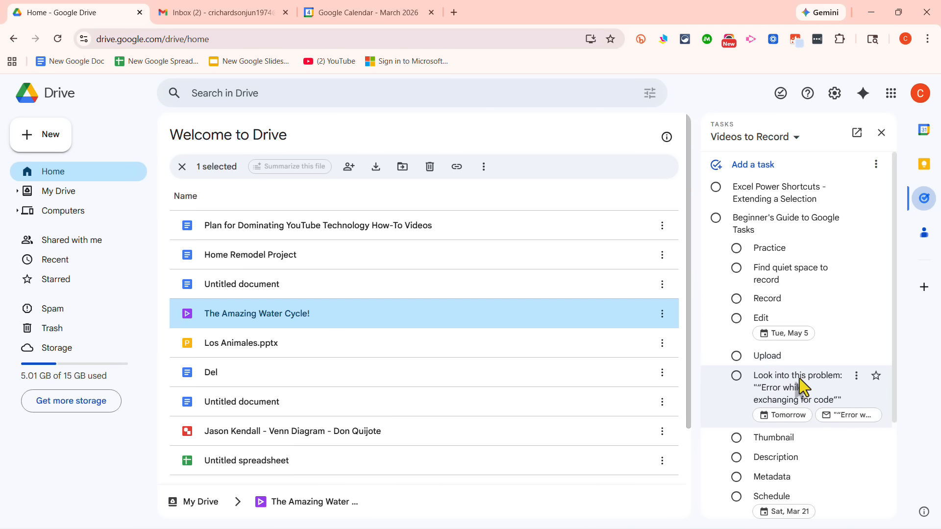
- Try to add The Amazing Water Cycle! file from Drive directly to the Videos to Record task list
drag(319, 313, 775, 292)
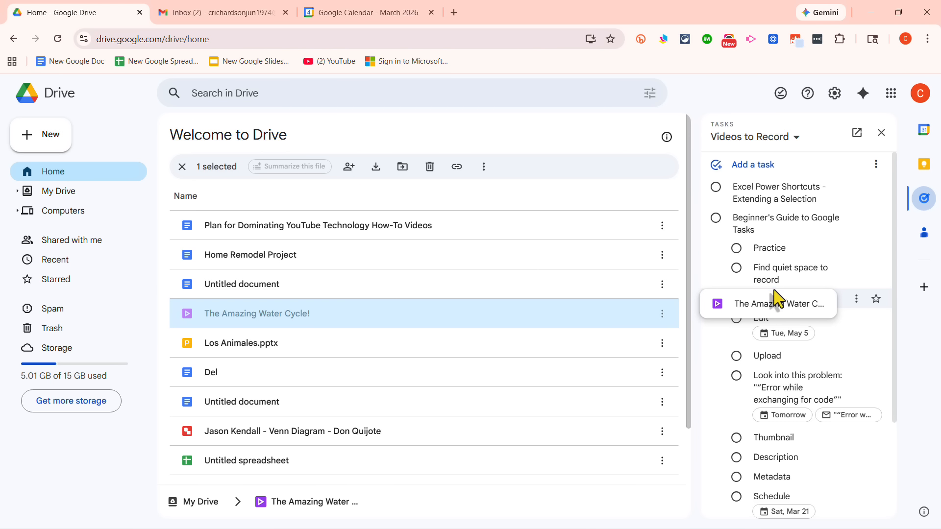
drag(825, 263, 531, 323)
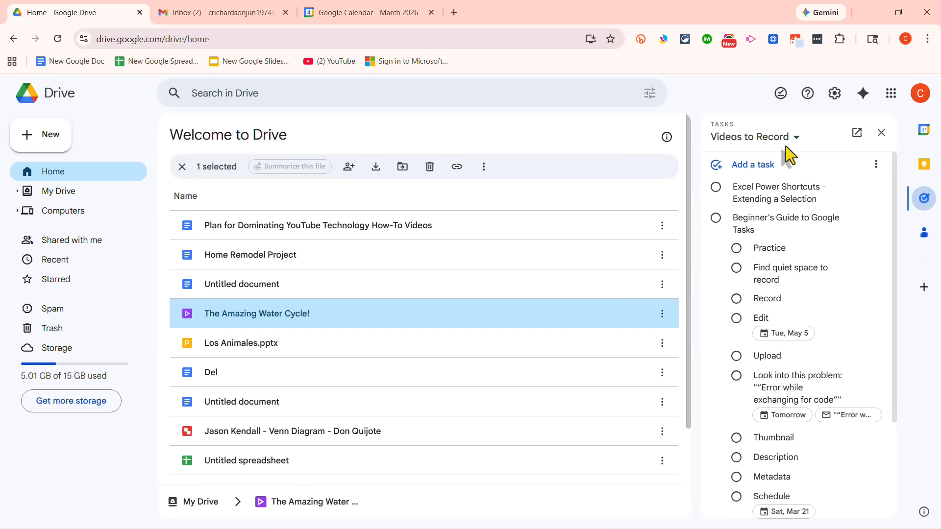
- In the My Tasks list, create the task 'Finish The Amazing Water Cycle Google Vid' due tomorrow
click(768, 139)
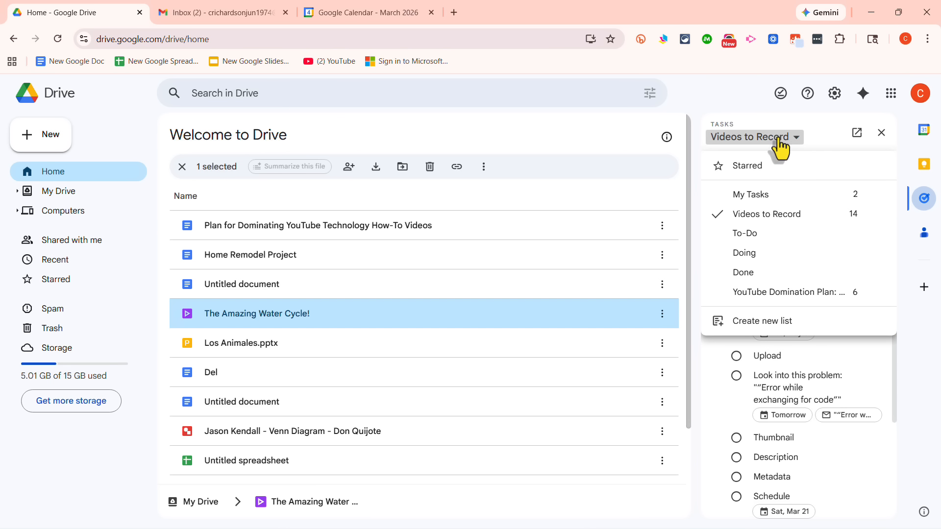
click(759, 234)
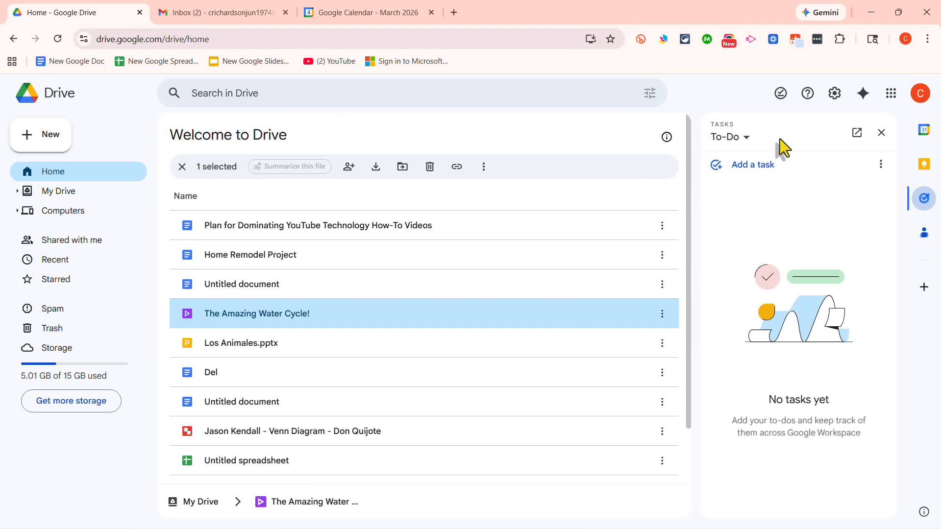
click(744, 142)
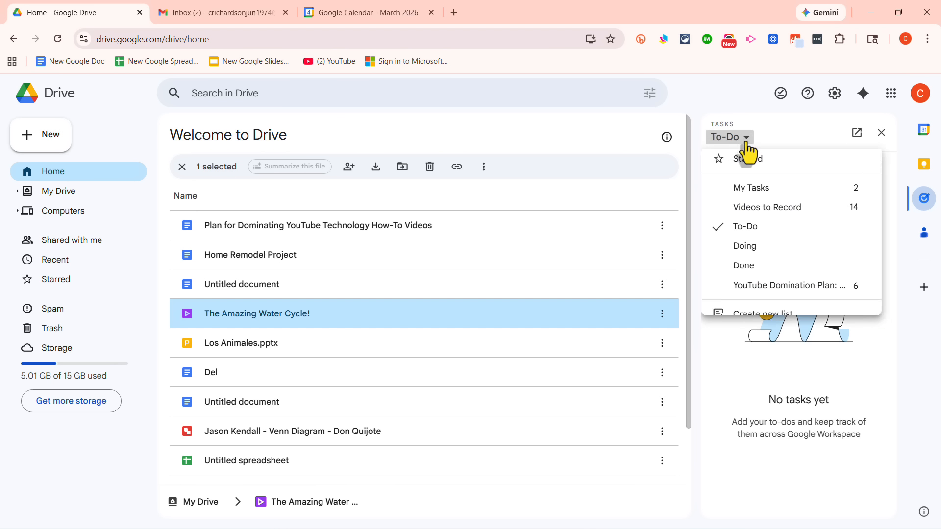
click(760, 194)
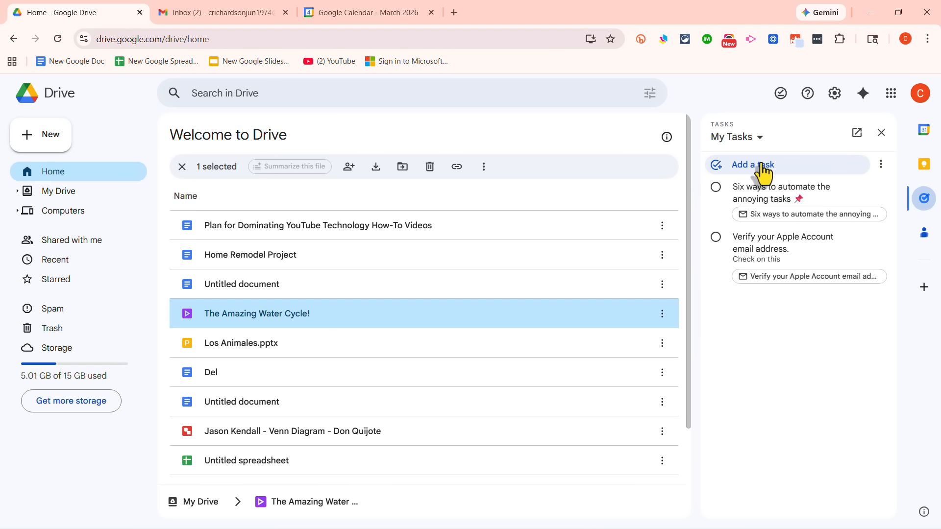
click(759, 166)
text(Finish The Amazing Wat)
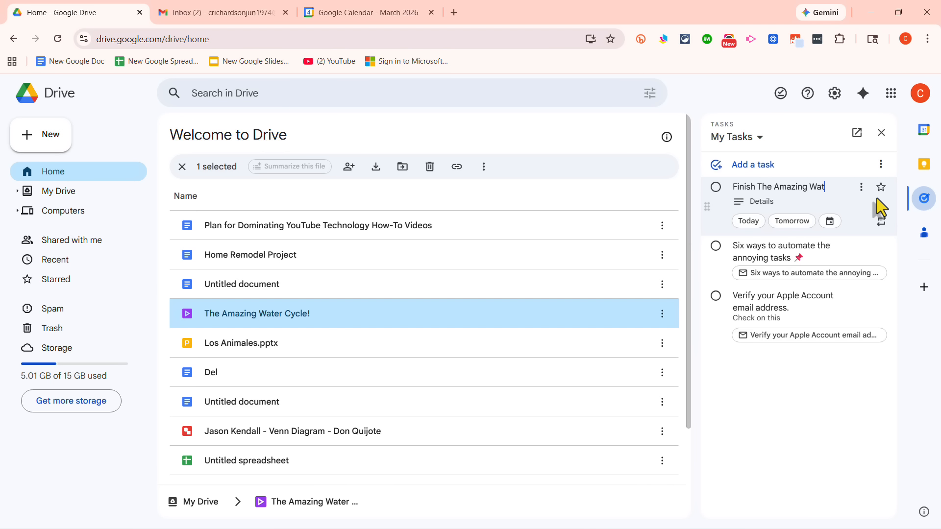
text(er Cycle Google V)
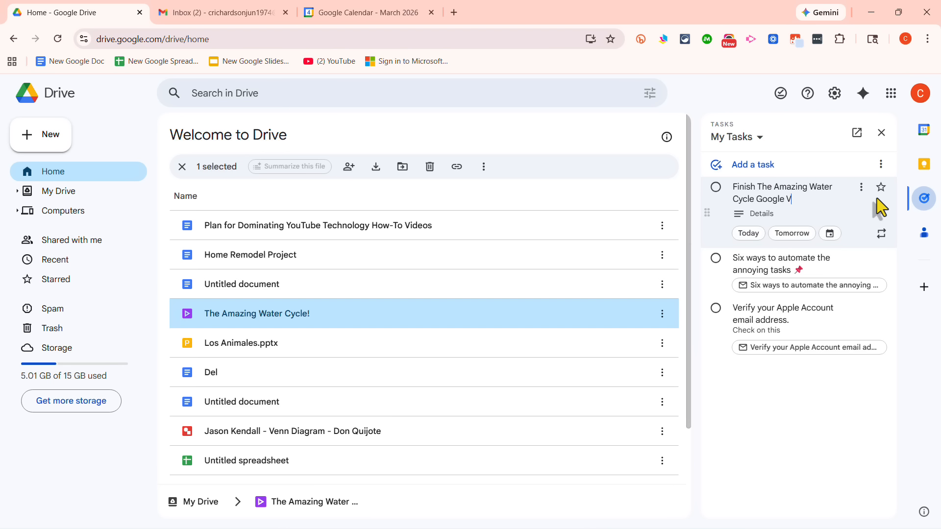
text(id)
click(791, 234)
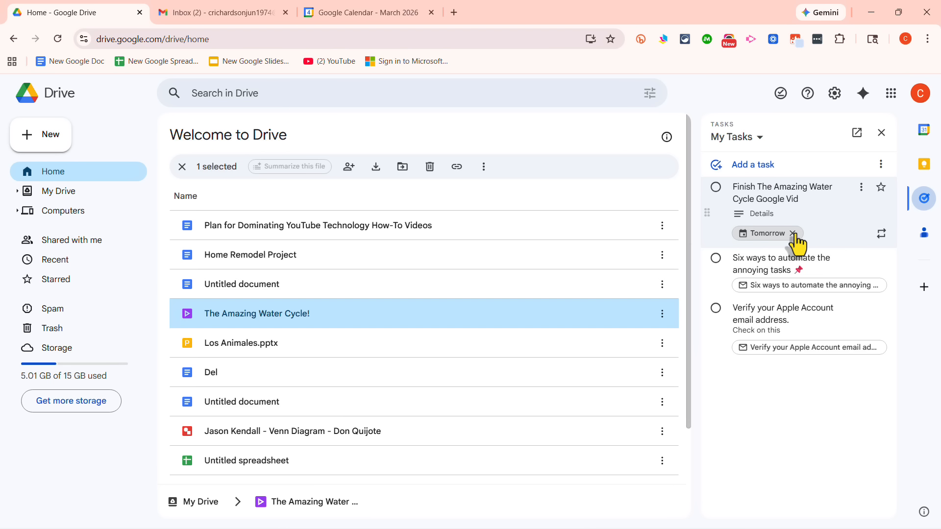
- Copy the link of The Amazing Water Cycle! file in Drive and paste it into the new task's details
click(765, 217)
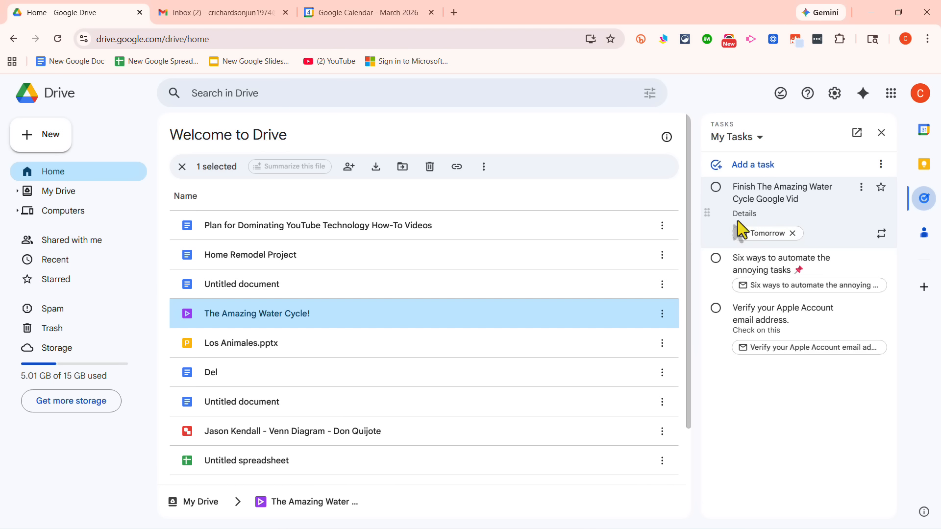
click(663, 316)
click(662, 316)
click(662, 316)
mouse_move(718, 226)
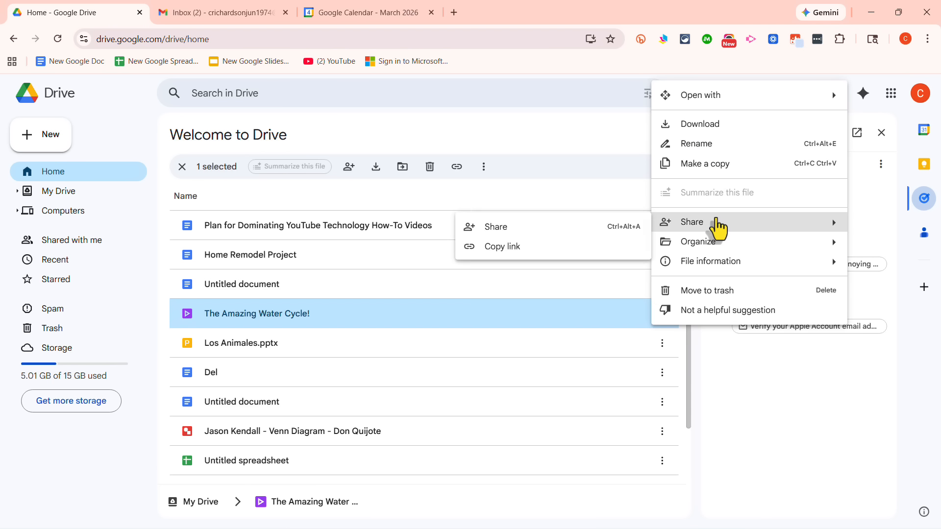
click(548, 246)
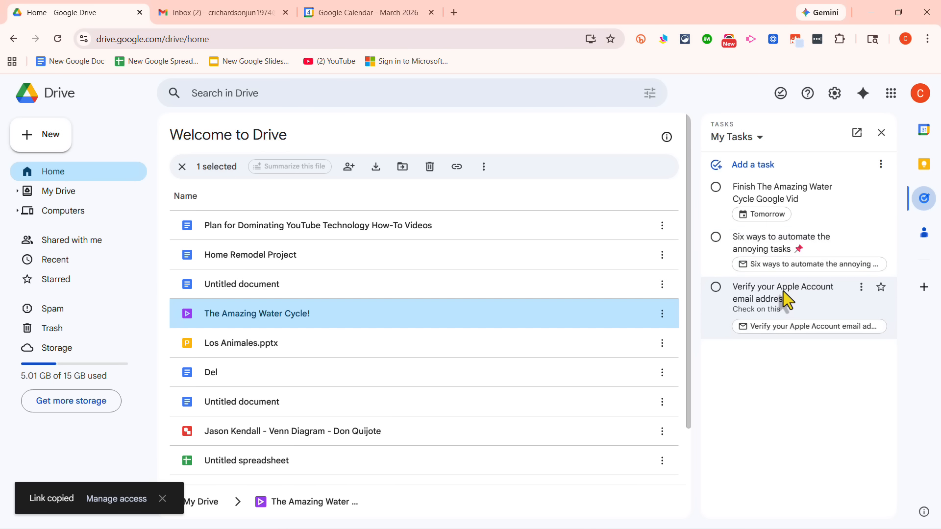
click(780, 196)
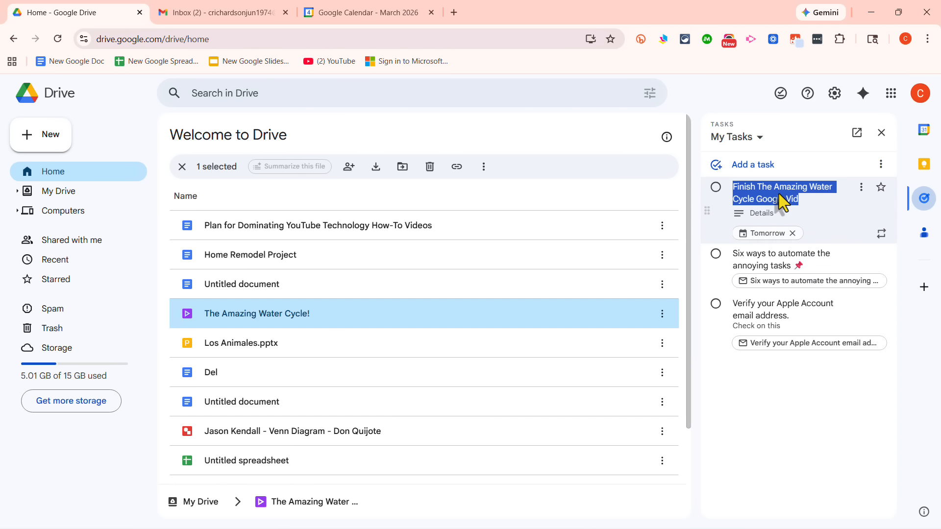
click(760, 215)
key(ctrl+v)
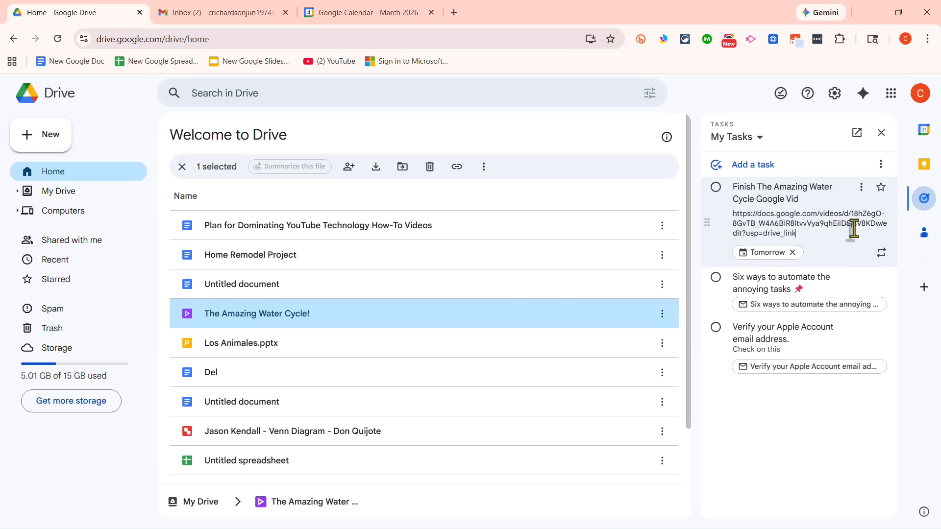
key(Return)
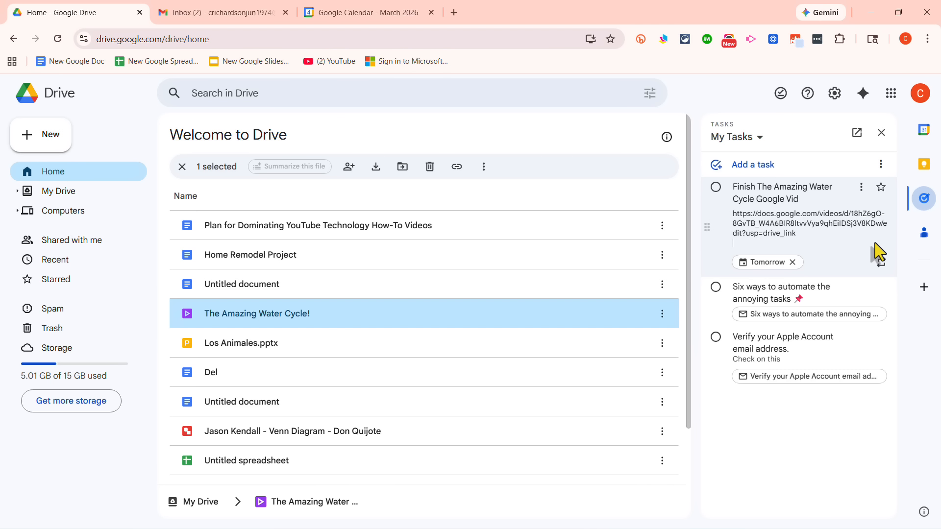
click(831, 421)
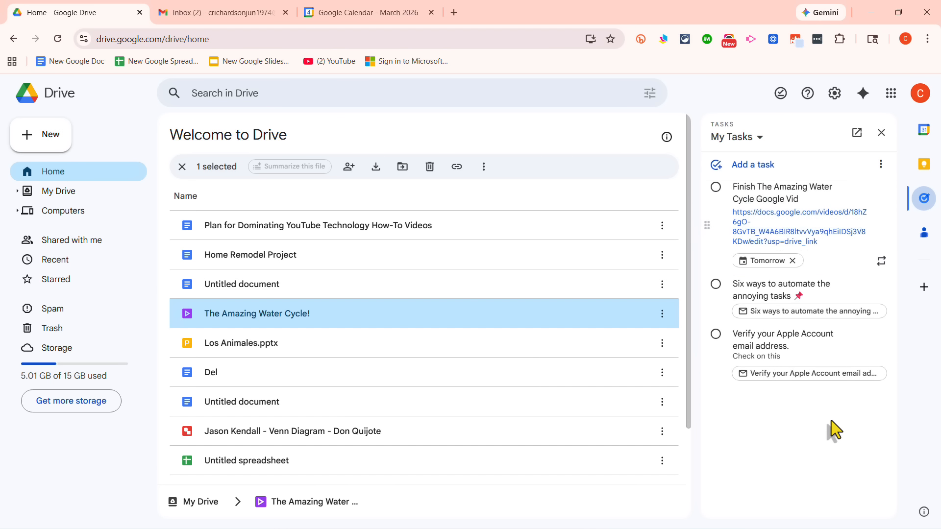
- Open The Amazing Water Cycle! video from the link in the task's details, and return to Drive
click(779, 216)
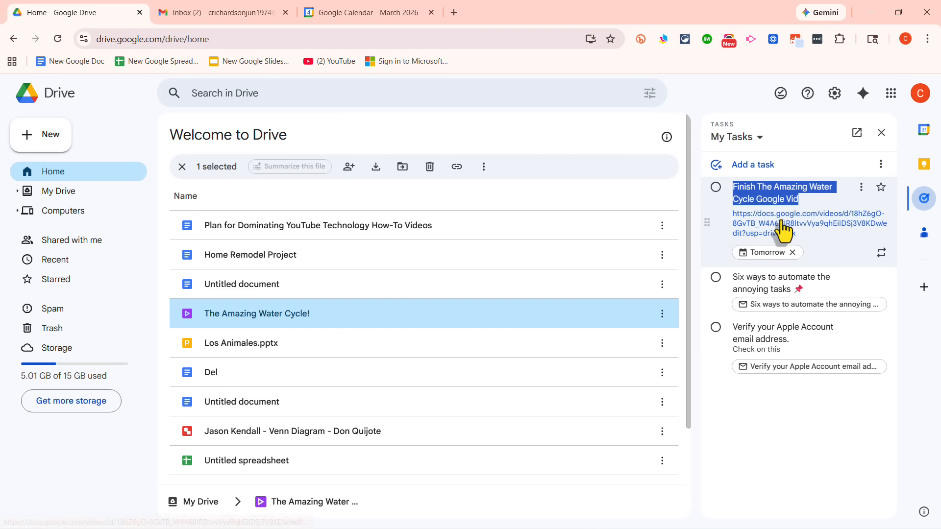
click(782, 222)
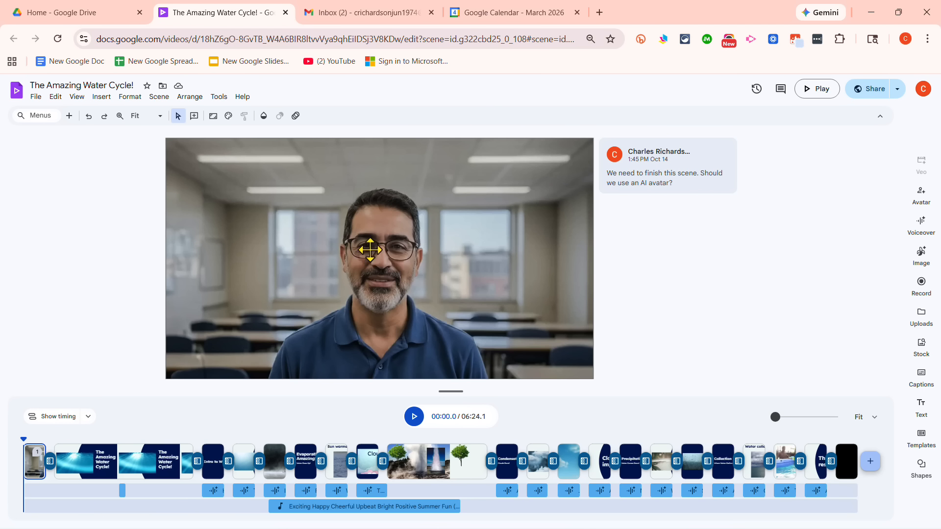
click(81, 13)
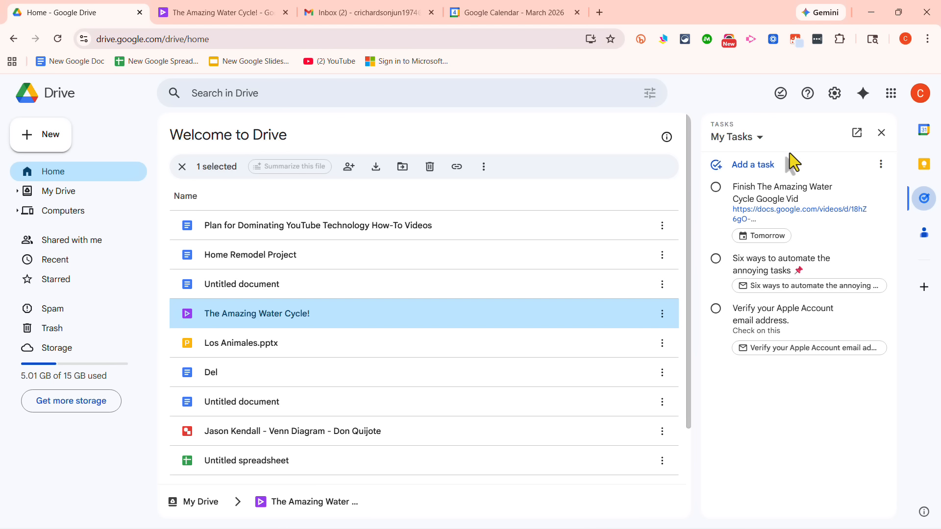
- Check the Amazing Water Cycle task in Google Calendar with the task list closed, and look back at the Gmail and Drive tabs
click(544, 13)
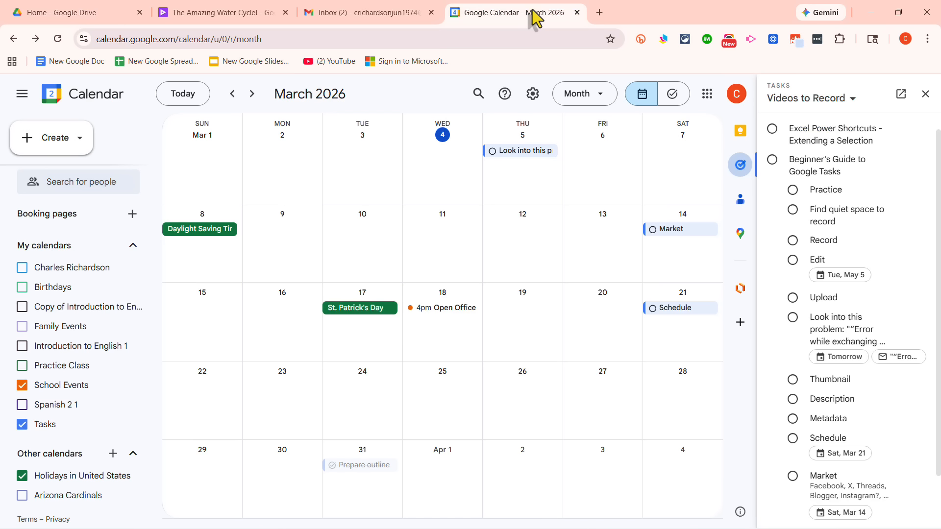
click(925, 93)
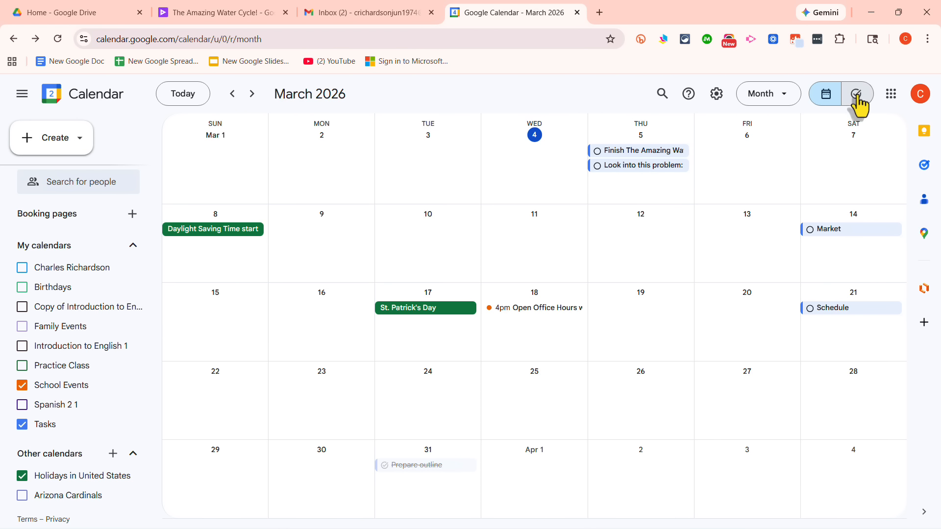
click(372, 19)
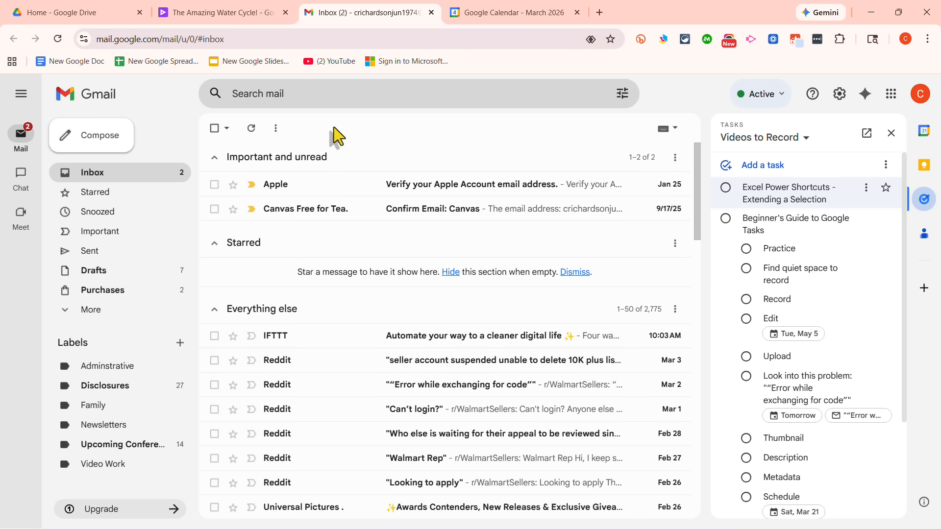
click(105, 12)
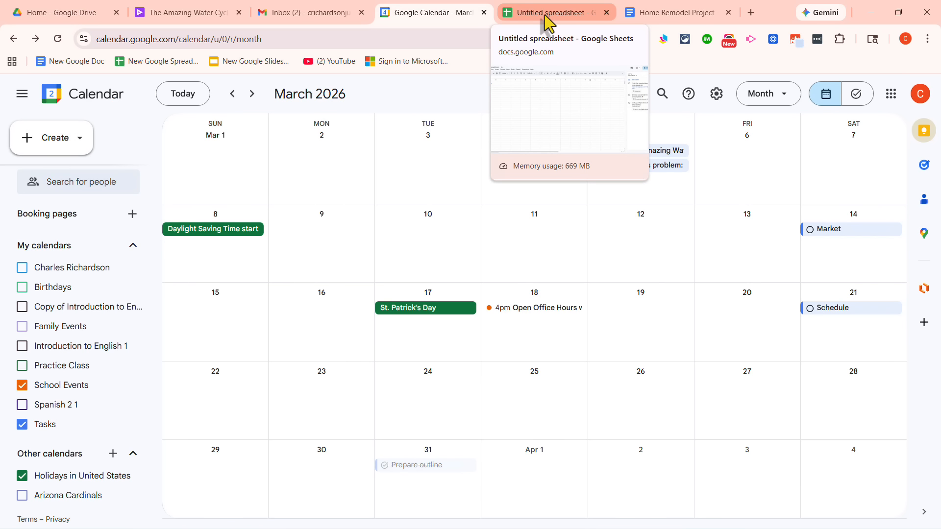
- View the My Tasks list beside the untitled Google Sheets spreadsheet and the Home Remodel Project document in Google Docs
click(545, 15)
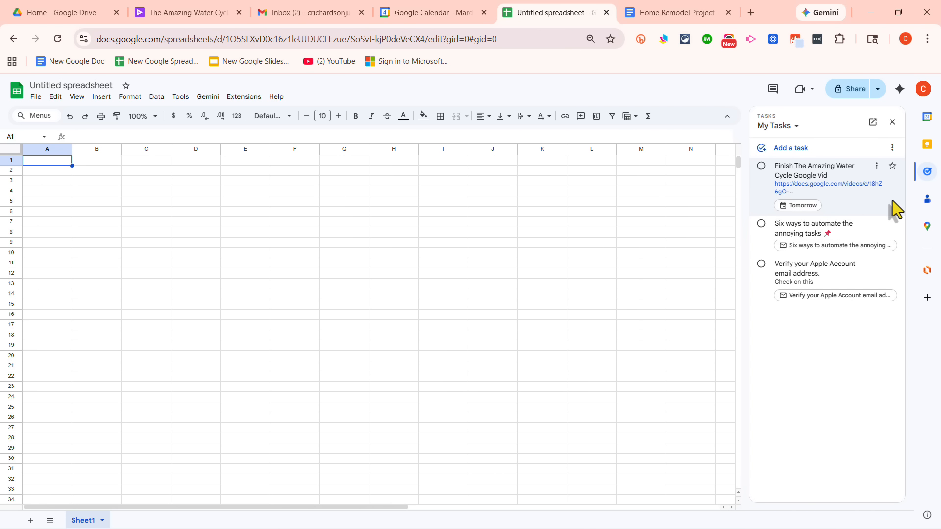
click(926, 176)
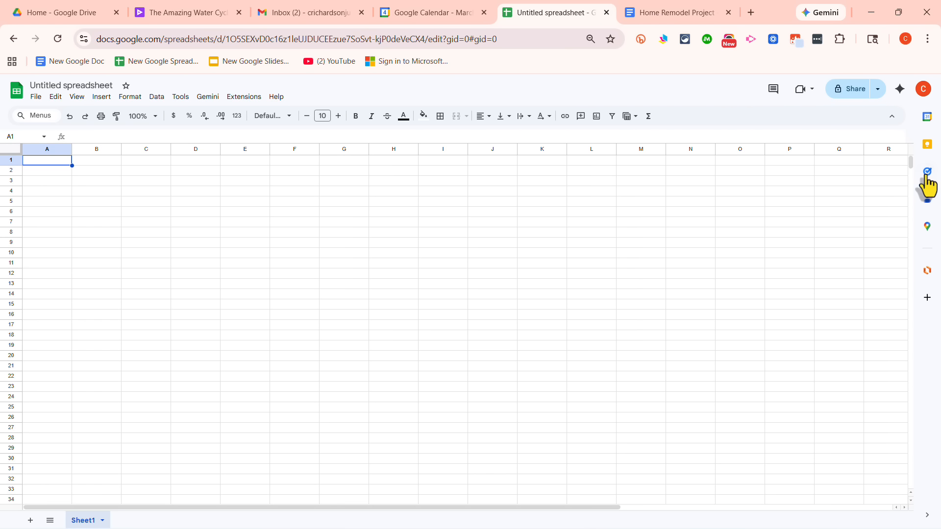
click(927, 175)
click(675, 13)
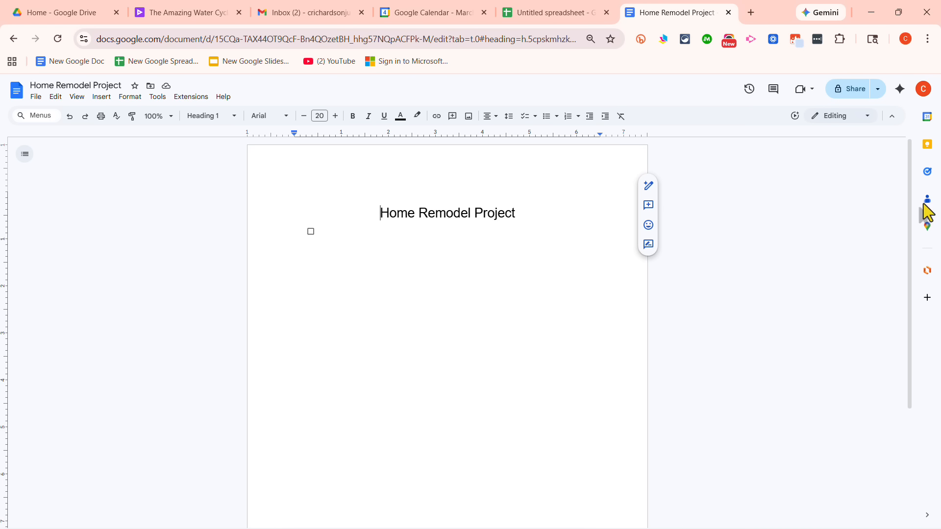
click(928, 173)
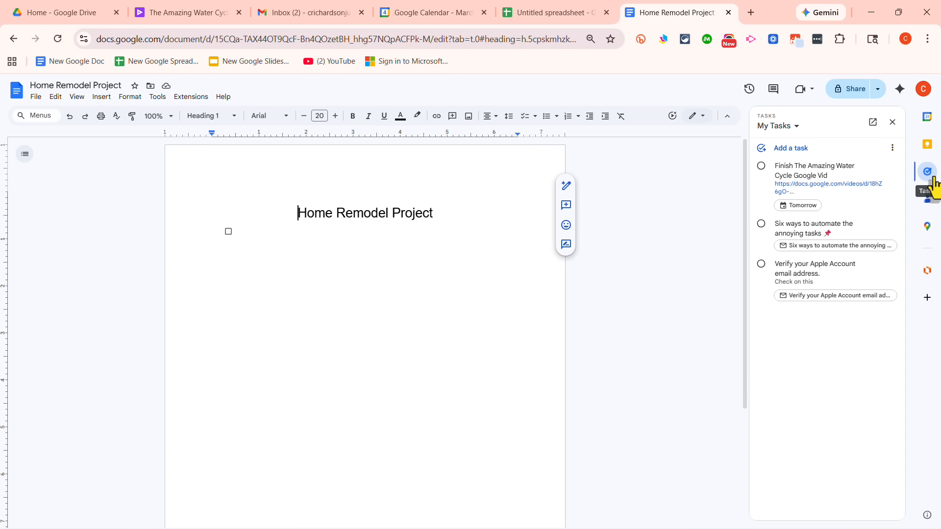
- Close the Home Remodel Project document and the untitled spreadsheet
click(728, 14)
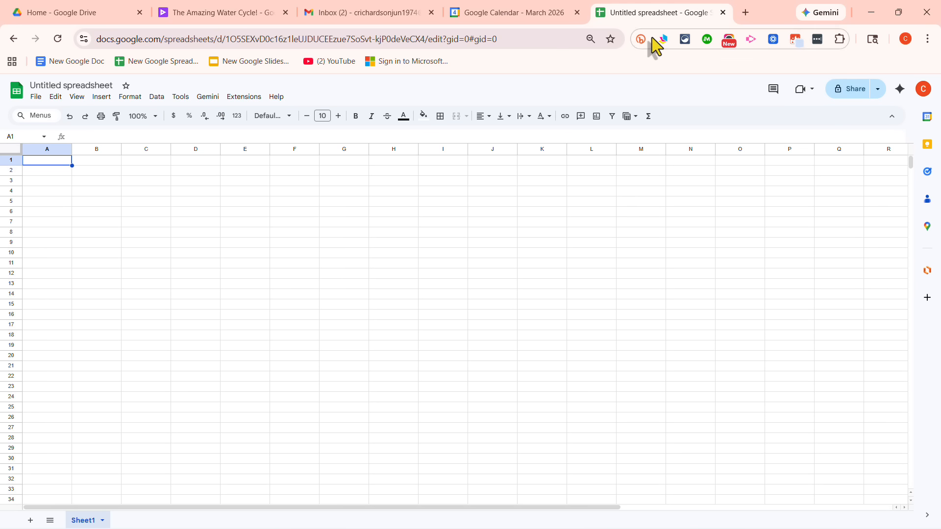
click(721, 12)
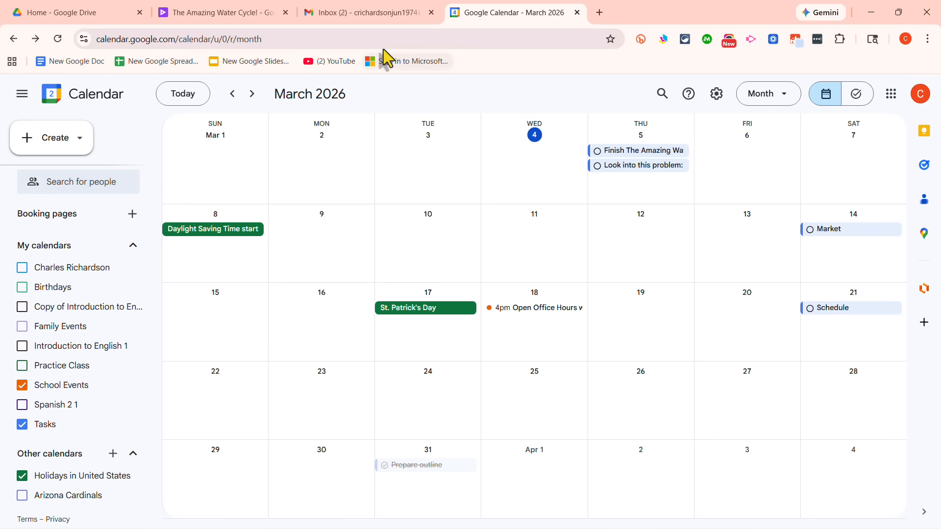
- Review the open Drive and Gmail tabs with their task lists, and return to Google Calendar
click(236, 19)
click(92, 15)
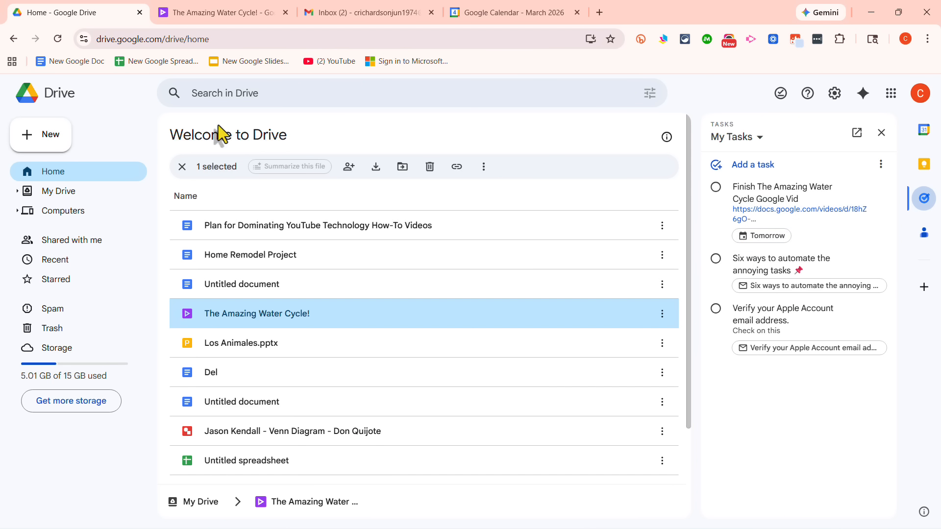
click(346, 9)
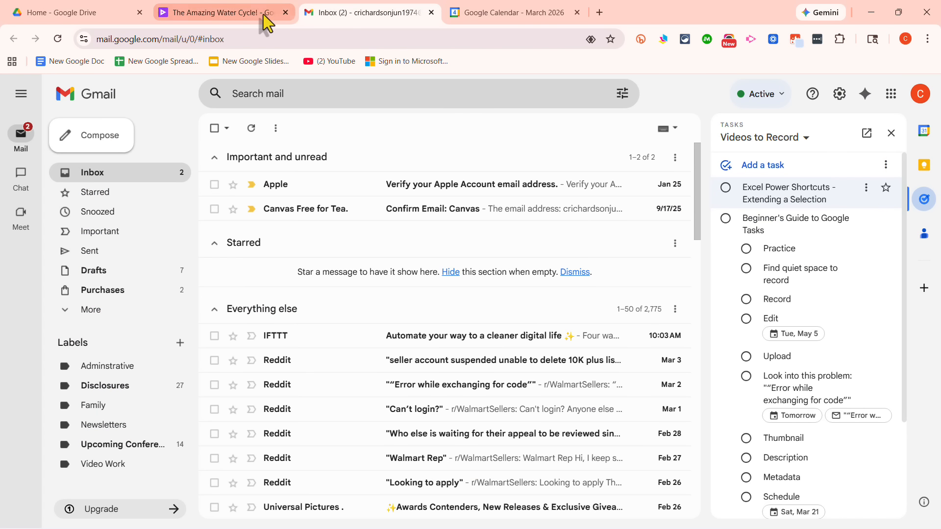
click(517, 12)
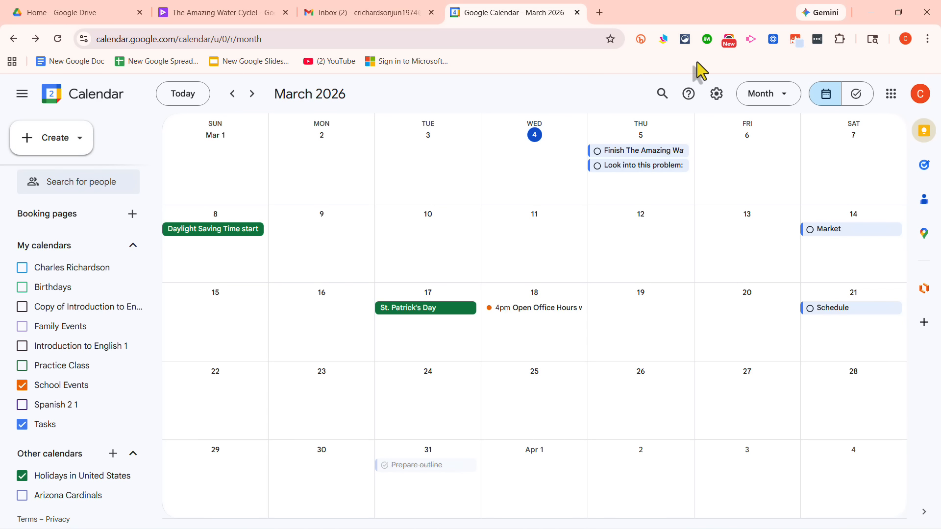
- Show the task lists and complete the voice, technology knowledge, good looks and video editor tasks in YouTube Domination Plan: Phase 1
click(857, 96)
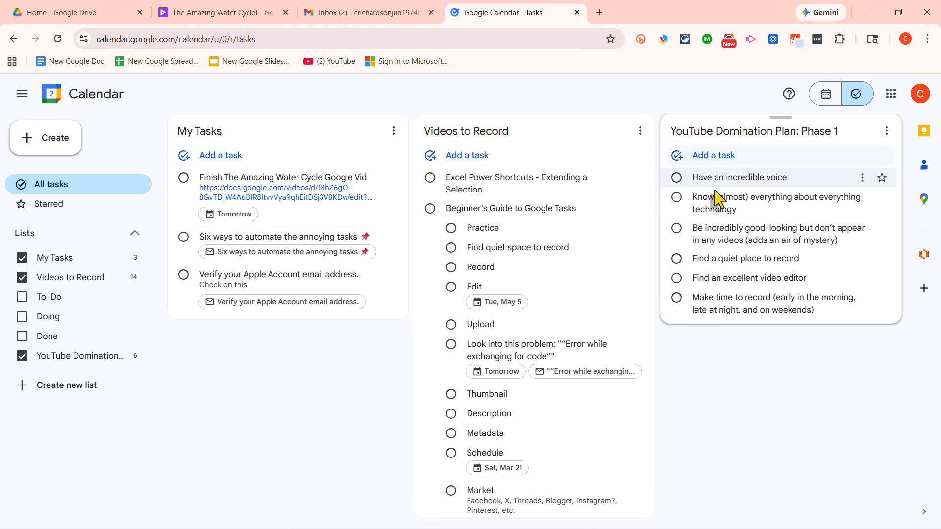
click(676, 177)
click(677, 203)
click(676, 179)
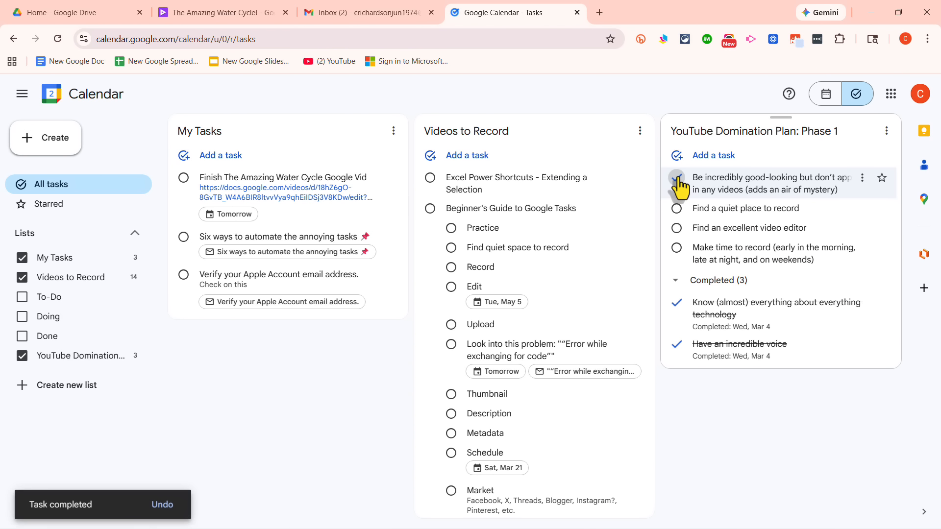
click(677, 198)
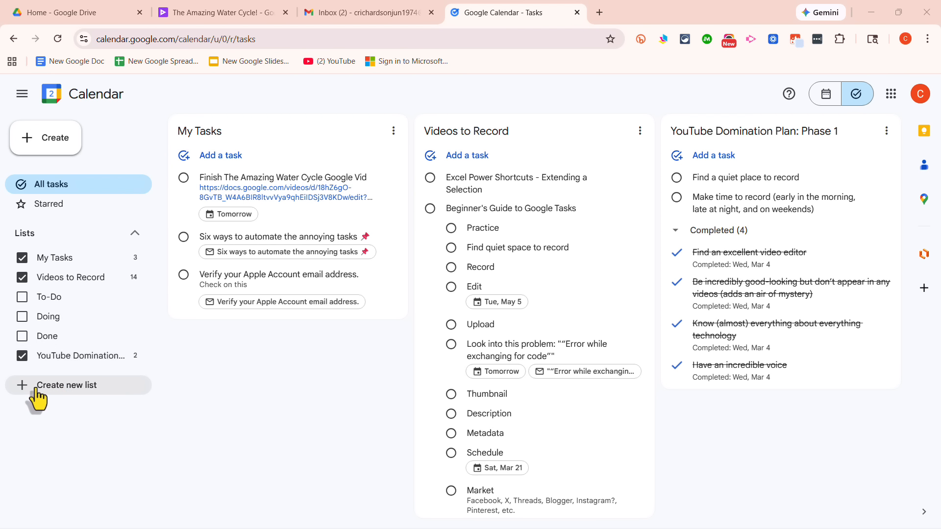
- Create a new task list named "Redesign Spanish 2 Course"
click(59, 391)
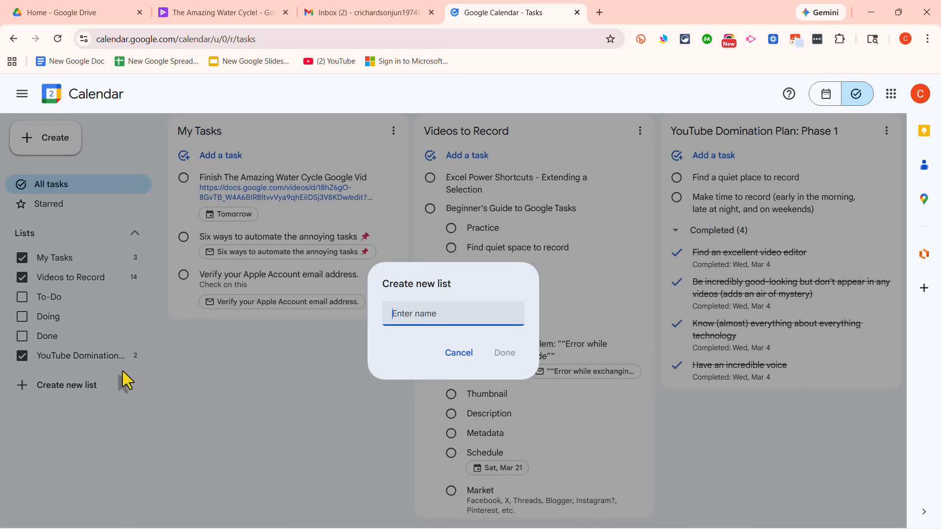
text(Redesign Spanish 2)
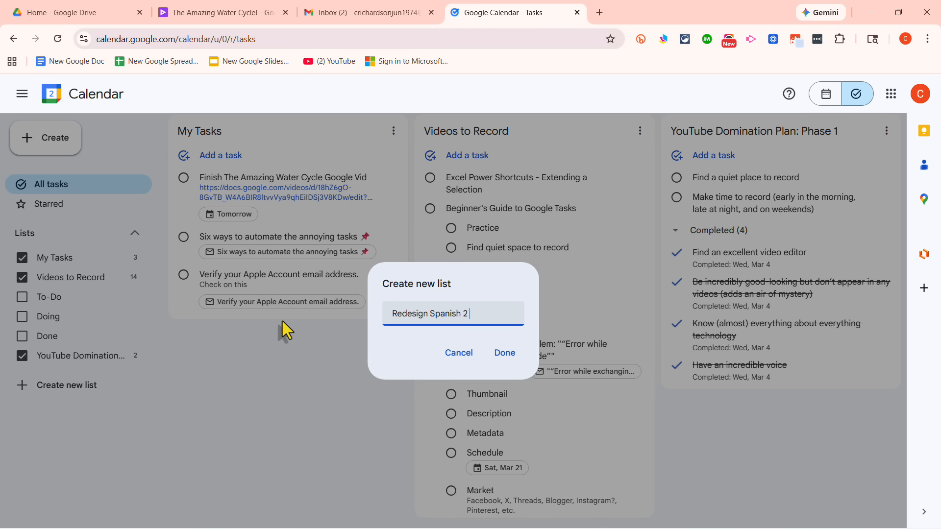
text( Course)
click(515, 363)
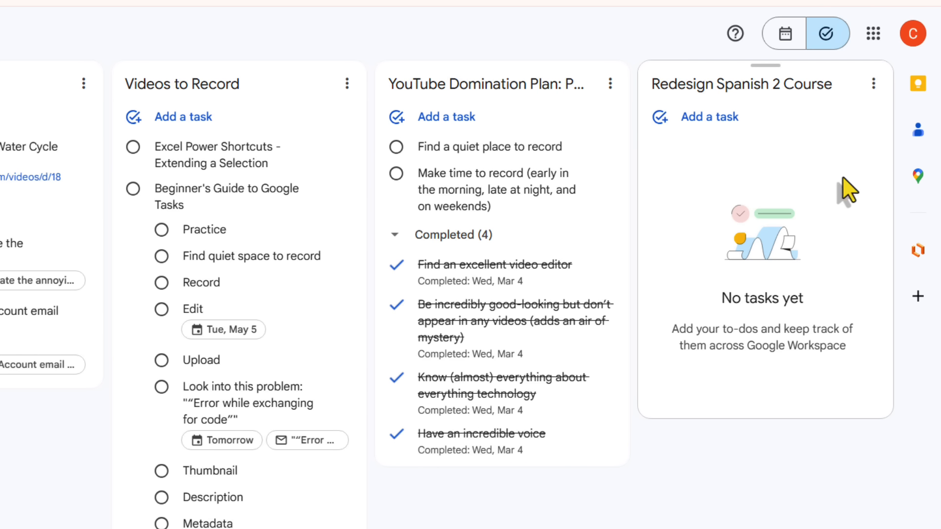
- Add a task "Create a curriculum map" to Redesign Spanish 2 Course with the details "Remember to include a review of Spanish 1."
click(709, 123)
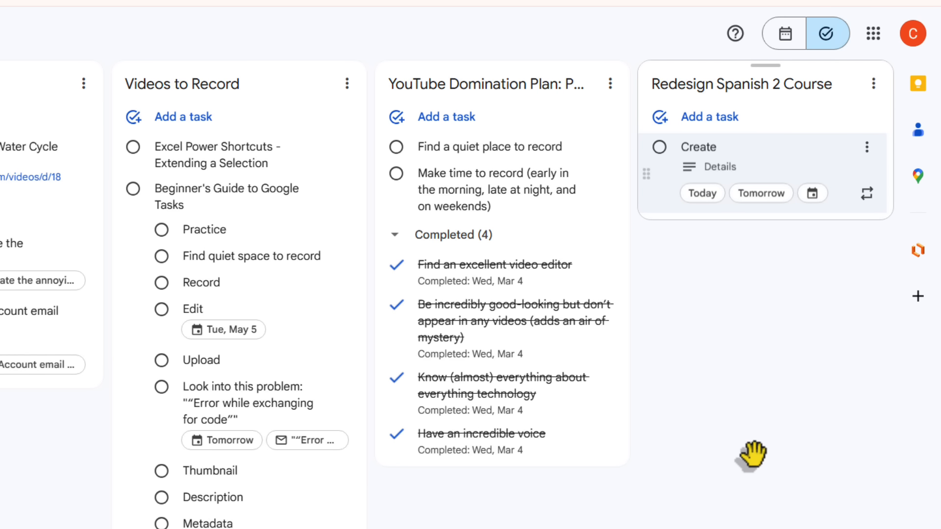
text(Create a curriculum map)
click(706, 167)
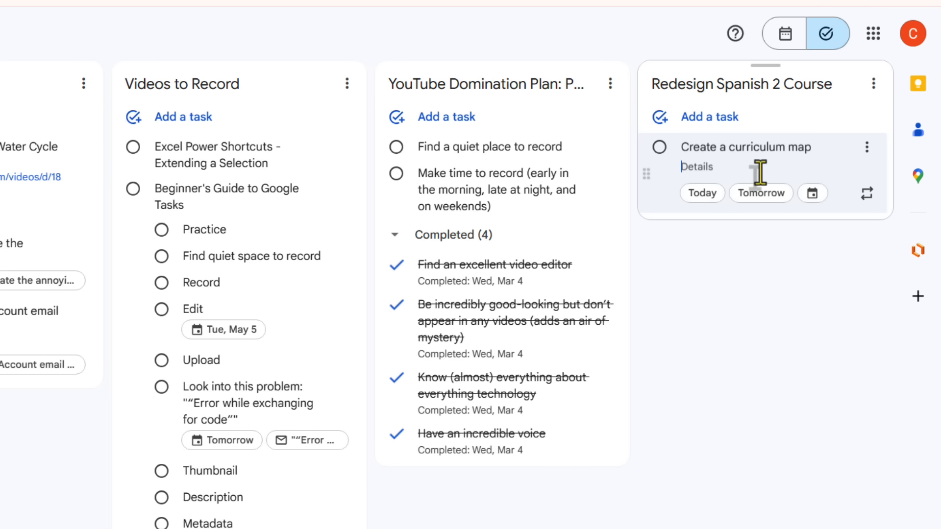
text(Remember to include a re)
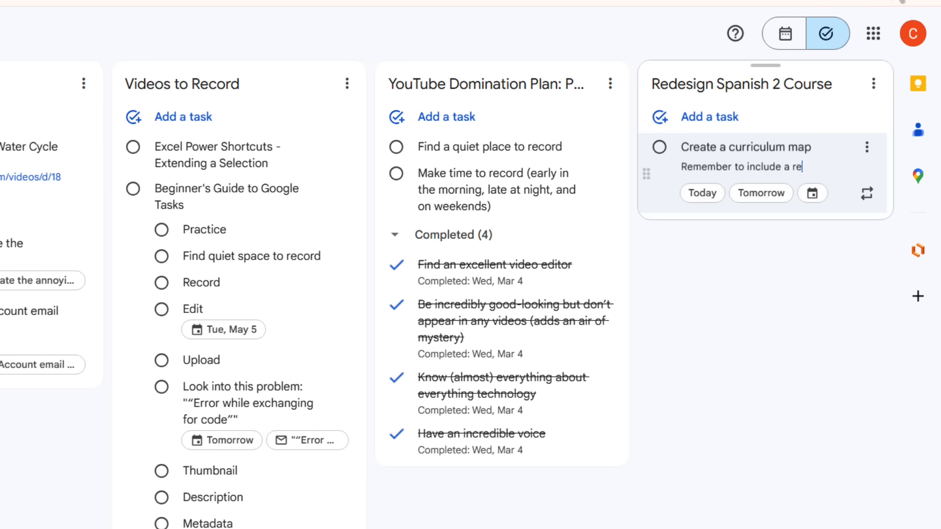
text(view of Spanish 1.)
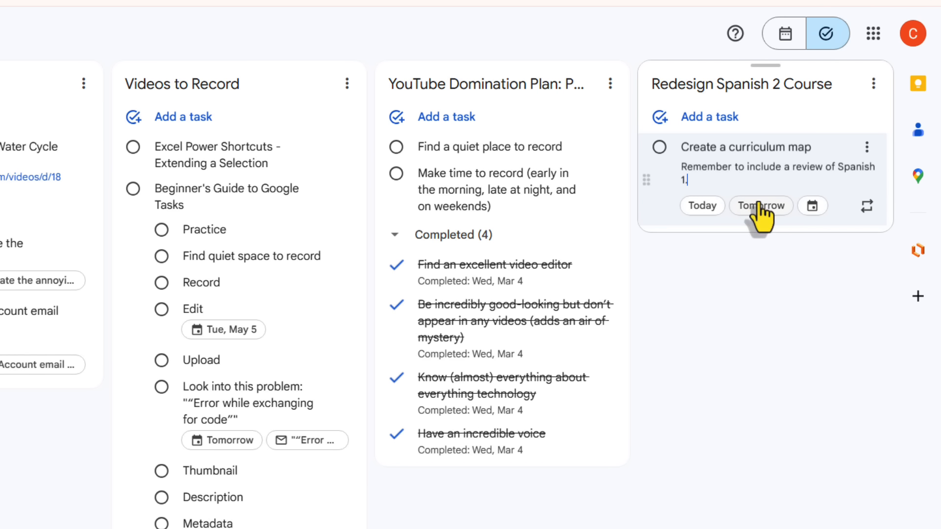
- Set the date of the curriculum map task to March 27
click(812, 206)
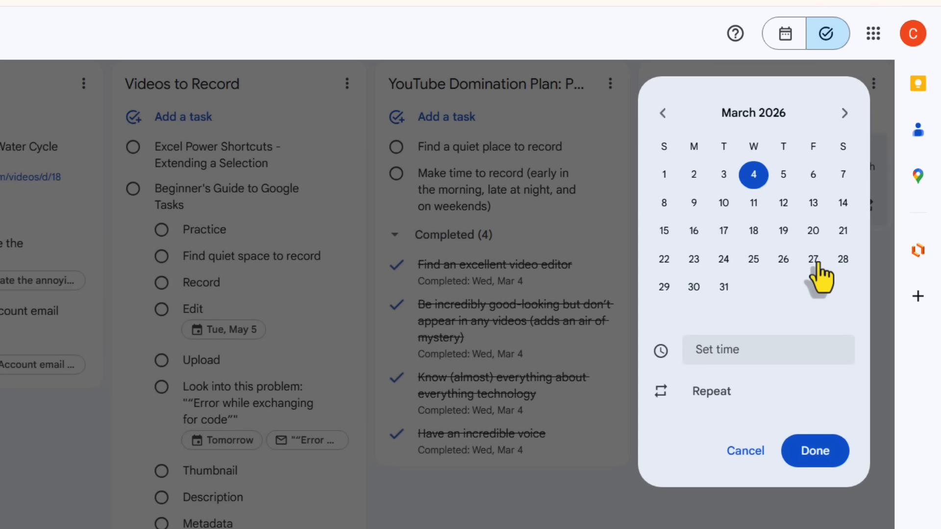
click(814, 261)
click(826, 453)
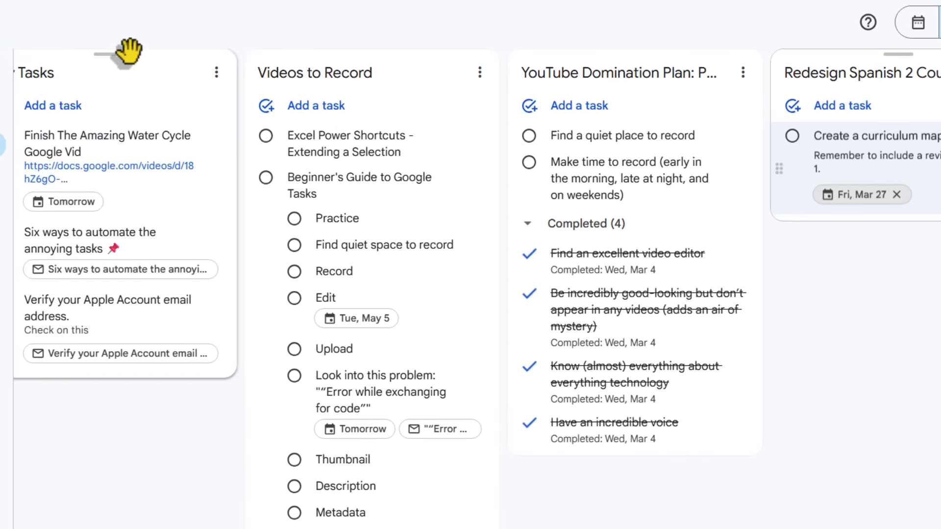
- Create a task about talking to a colleague to get his thoughts about the course, scheduled for March 31 at 4:00 PM
click(71, 78)
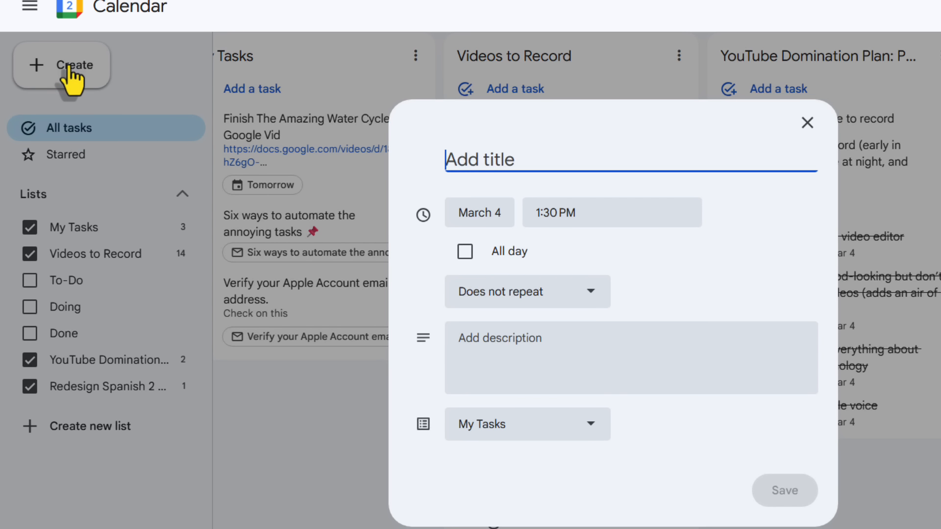
text(Talk to Rick to get his thoughts about the )
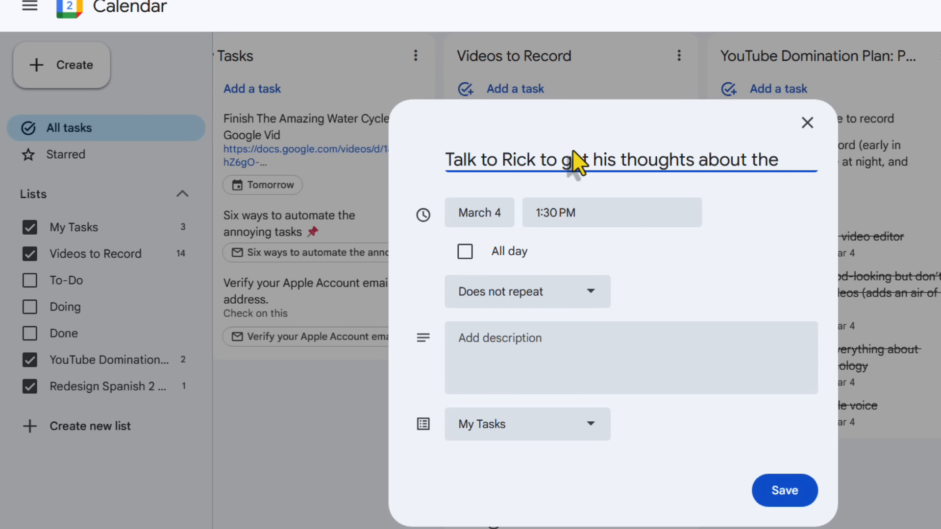
text(course.)
click(490, 215)
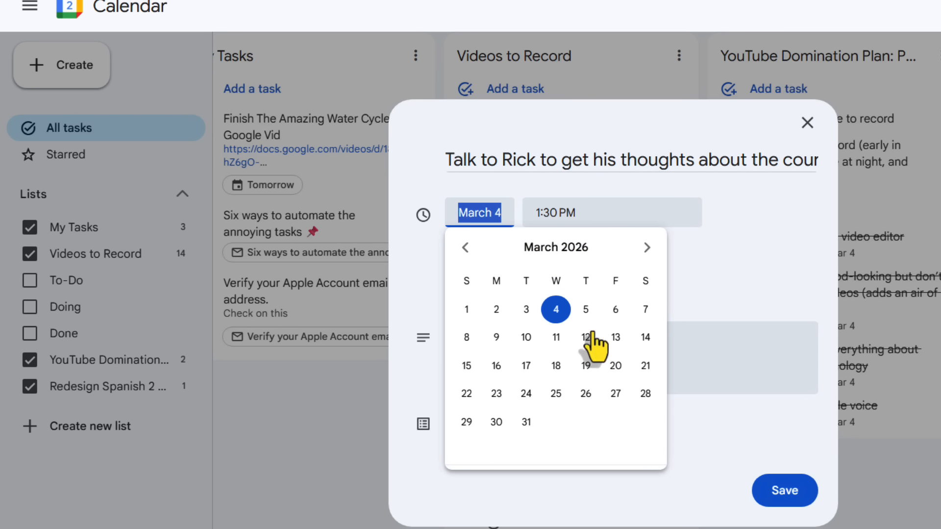
click(527, 422)
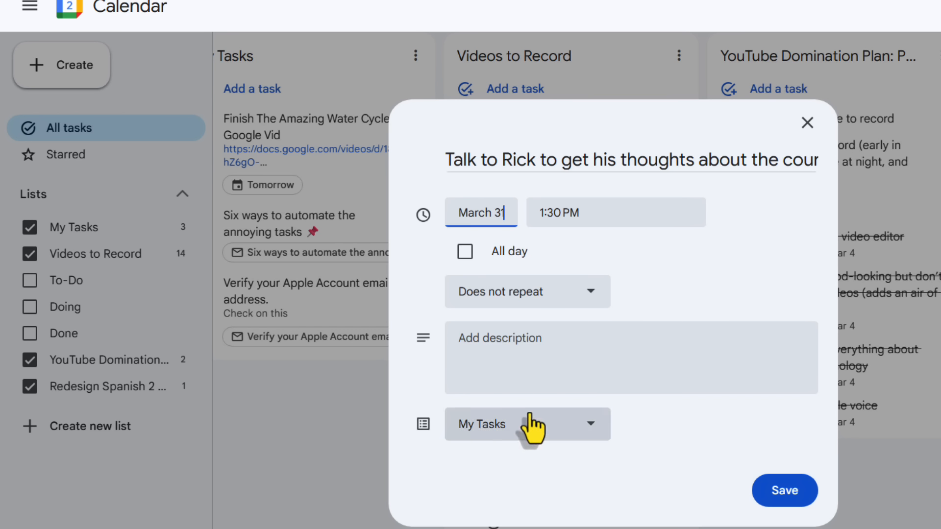
click(607, 218)
text(4:00 PM)
key(Return)
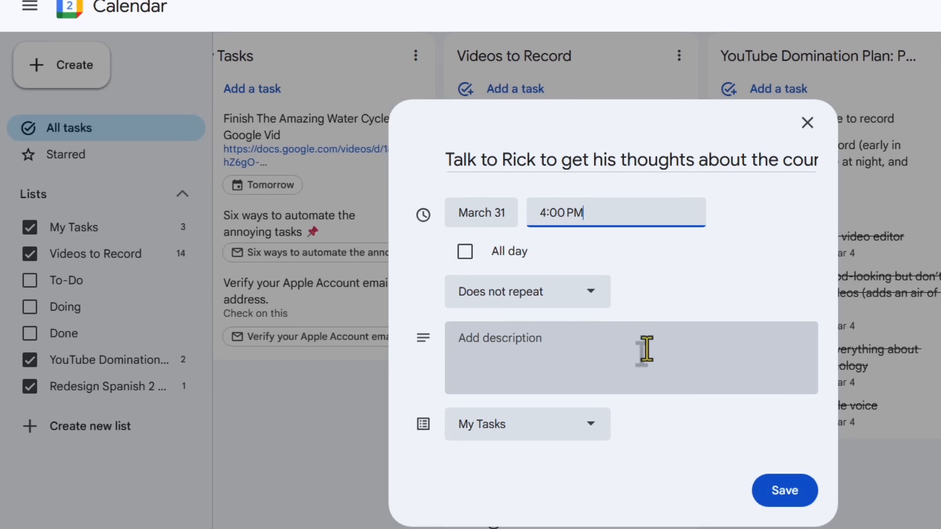
- Assign the new task to the Redesign Spanish 2 Course list and save it
click(588, 431)
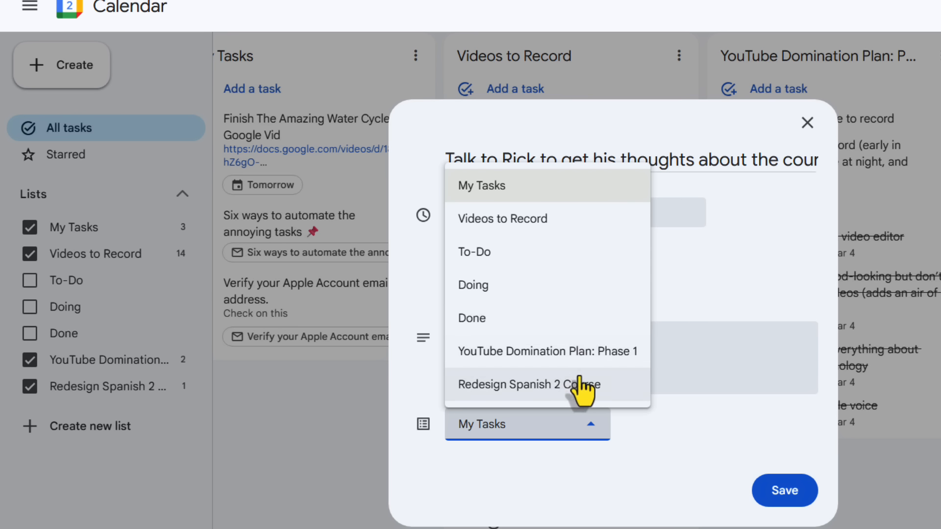
click(548, 384)
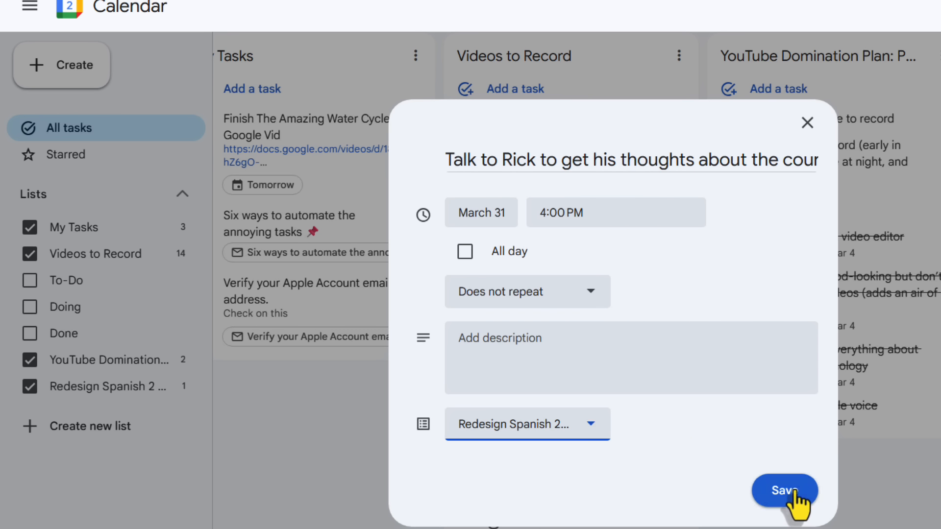
click(789, 491)
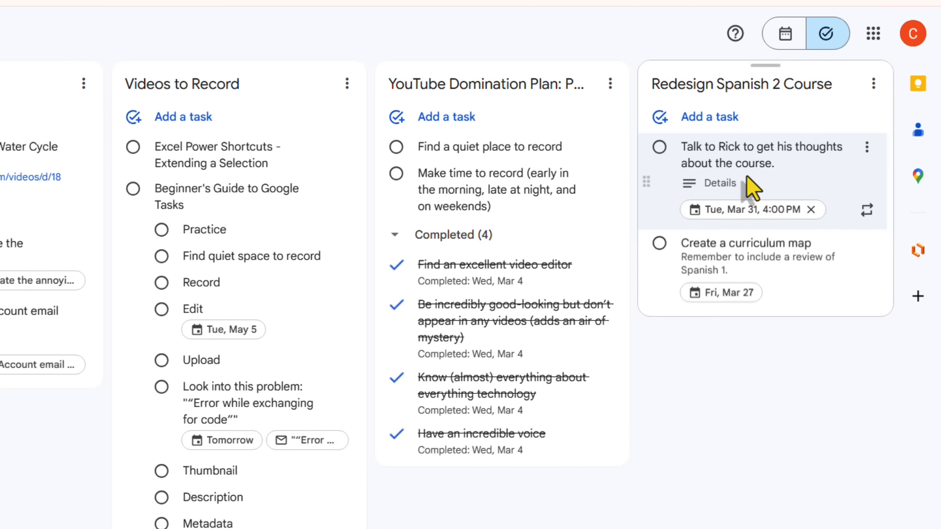
- Move the task about getting the colleague's thoughts below "Create a curriculum map"
drag(720, 154, 659, 209)
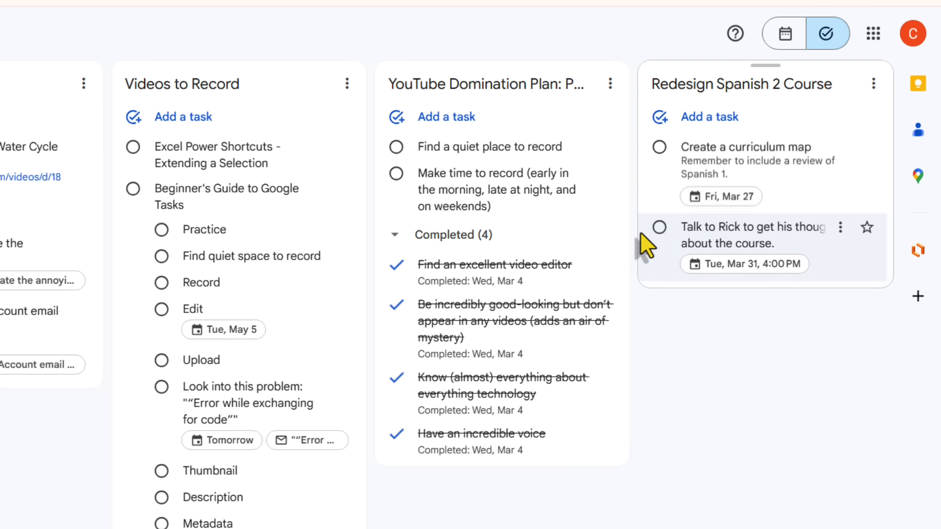
click(646, 244)
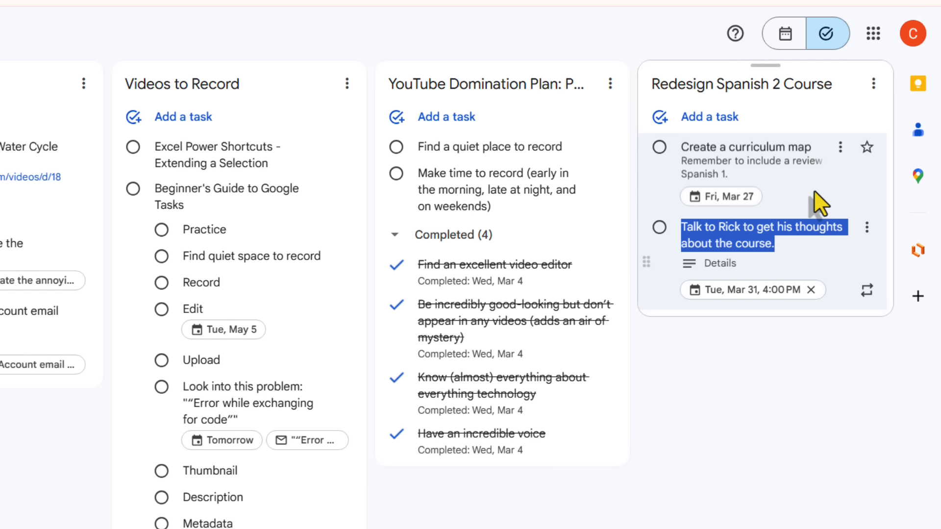
click(837, 429)
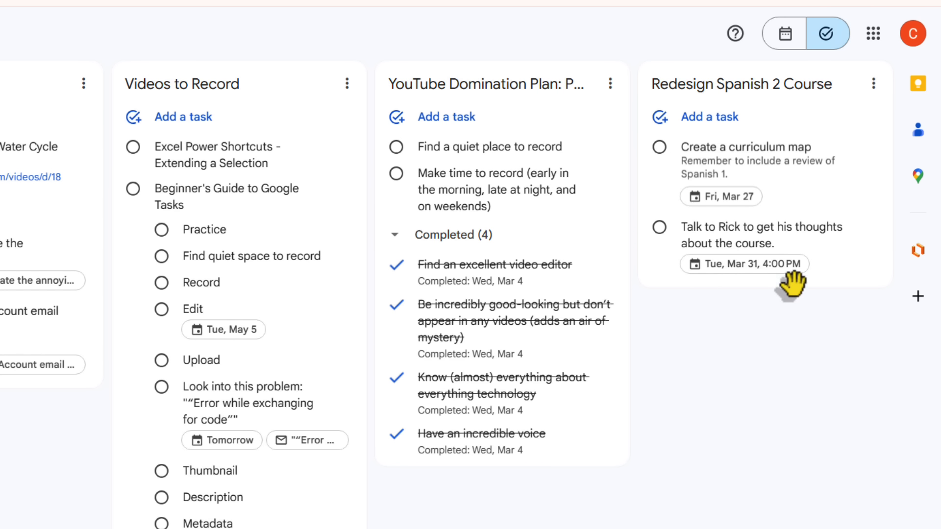
- Add a subtask under "Create a curriculum map" for getting the unit list from a colleague
click(692, 166)
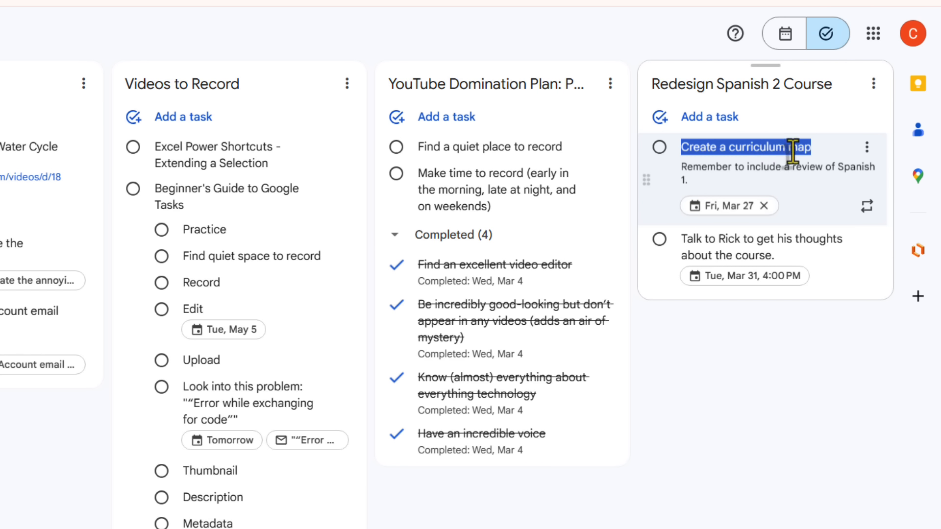
click(867, 147)
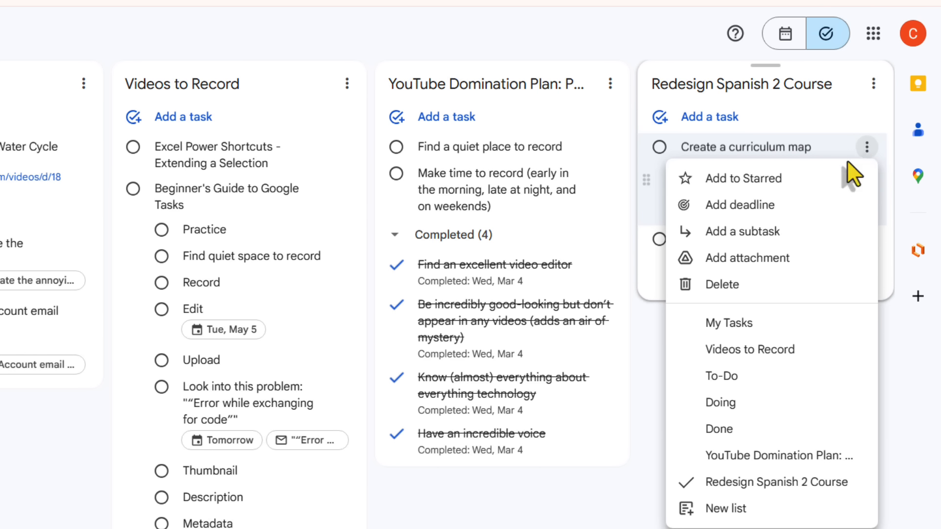
click(734, 234)
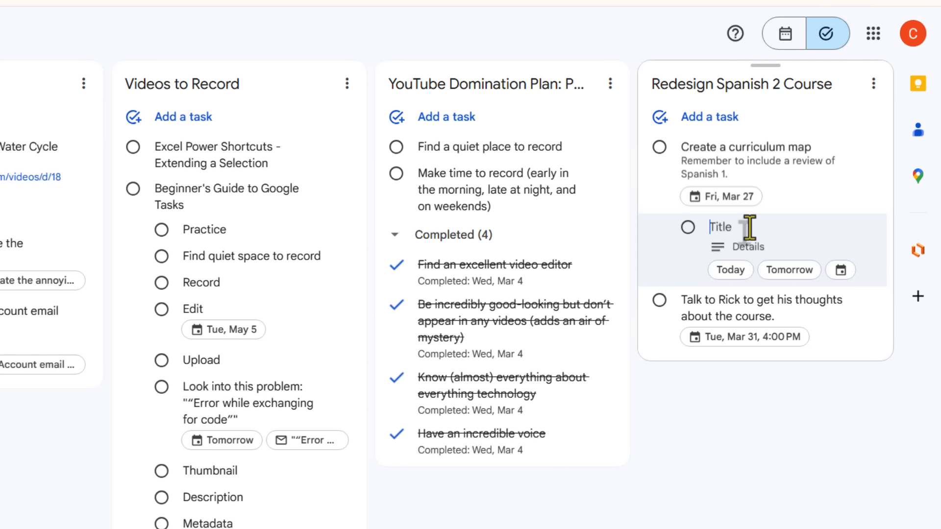
text(Get unit list from Anita.)
- Add a second subtask "Schedule the library." to the curriculum map task and move it below the unit list subtask
click(840, 148)
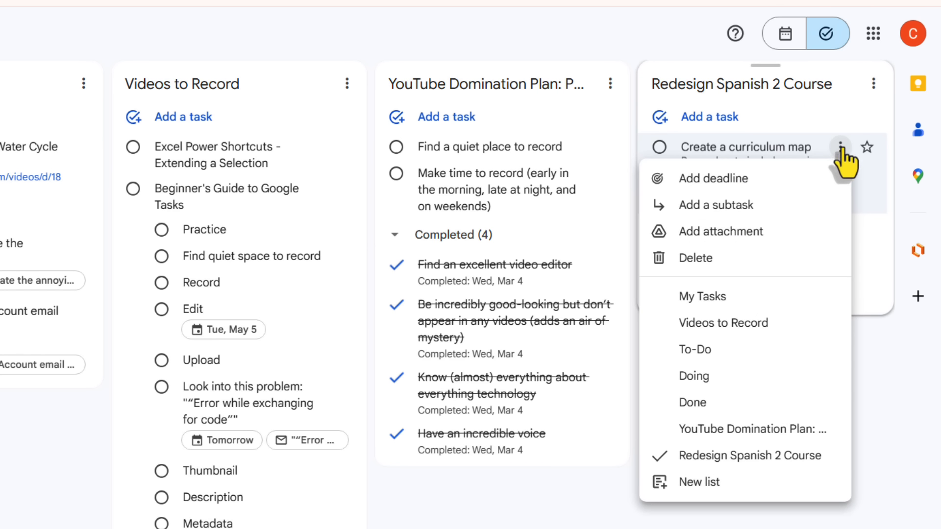
click(773, 217)
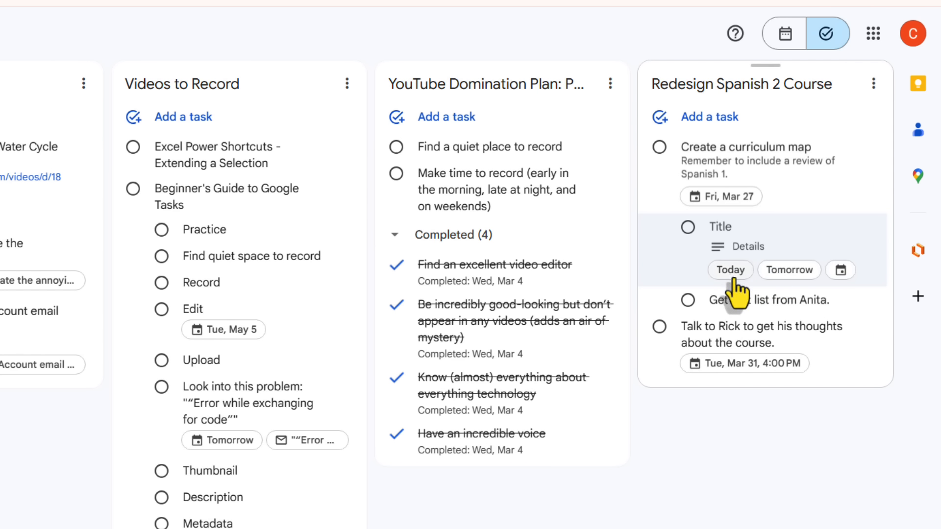
text(Schedule the library.)
click(666, 240)
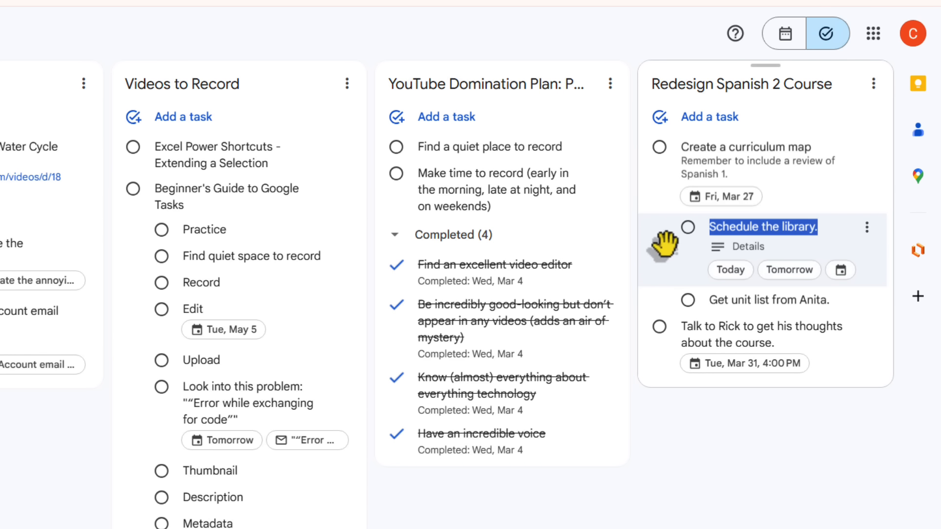
drag(666, 250, 688, 252)
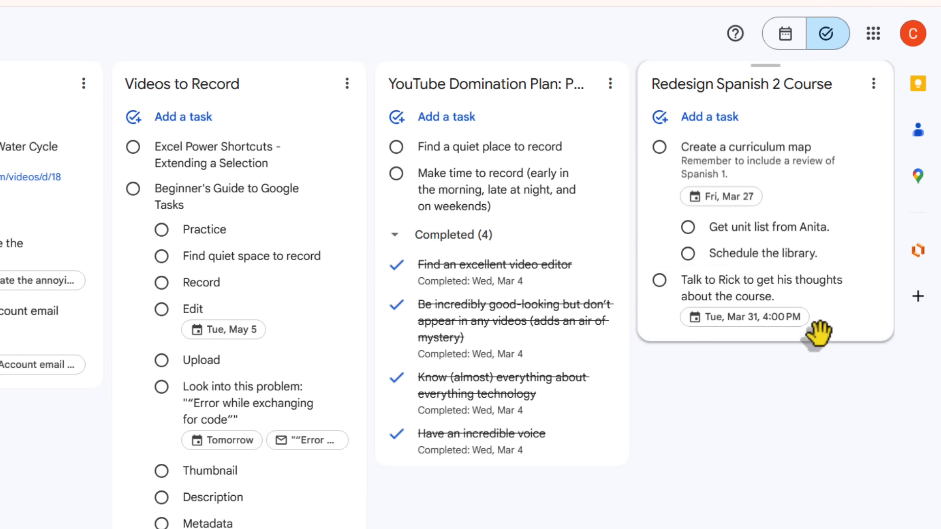
- Star the "Schedule the library." subtask and show the starred tasks
triple_click(790, 228)
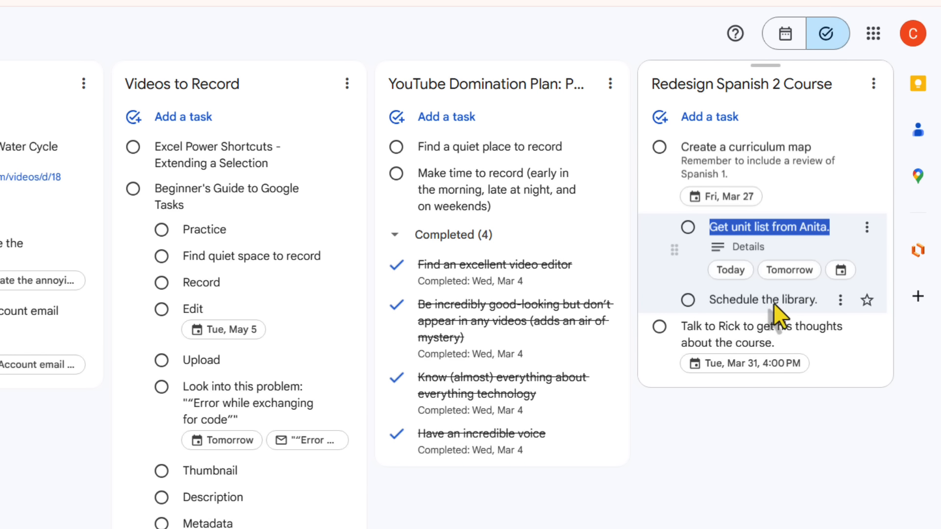
click(866, 300)
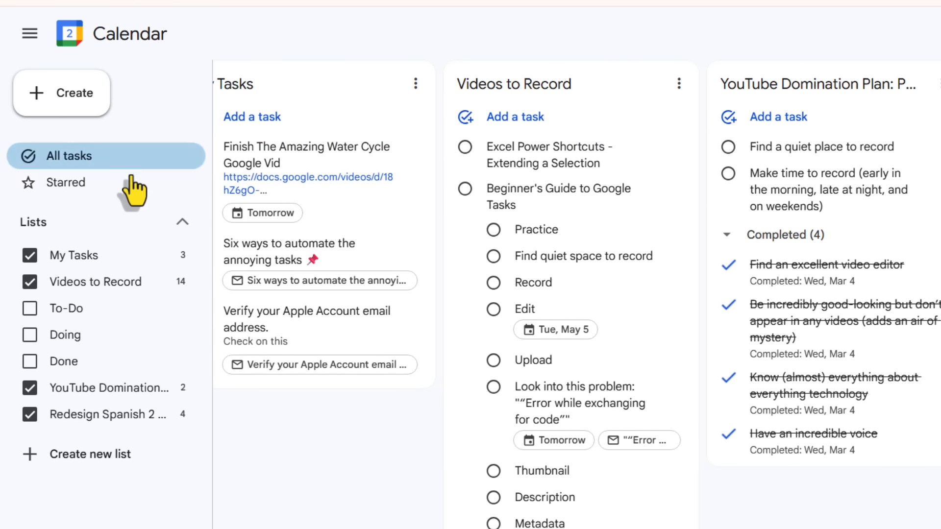
click(77, 193)
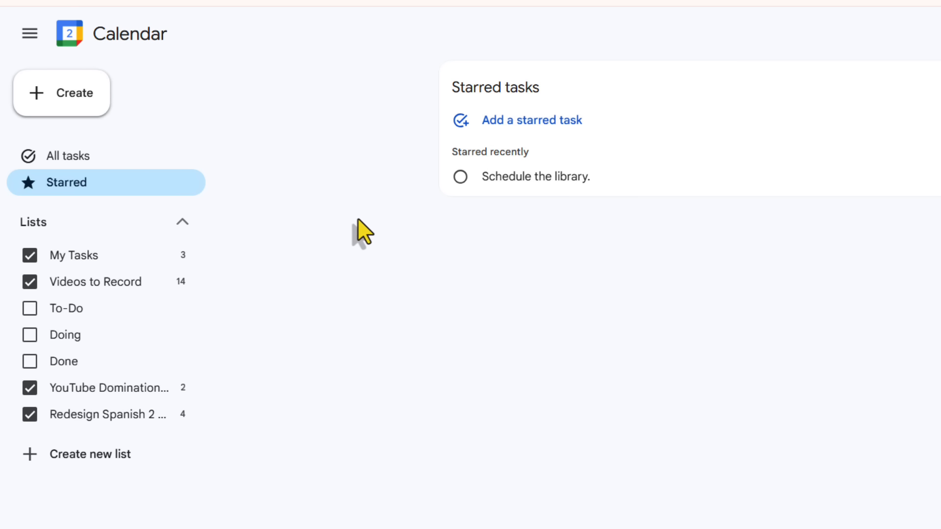
- Return to all tasks and move the Redesign Spanish 2 Course list ahead of My Tasks
click(98, 156)
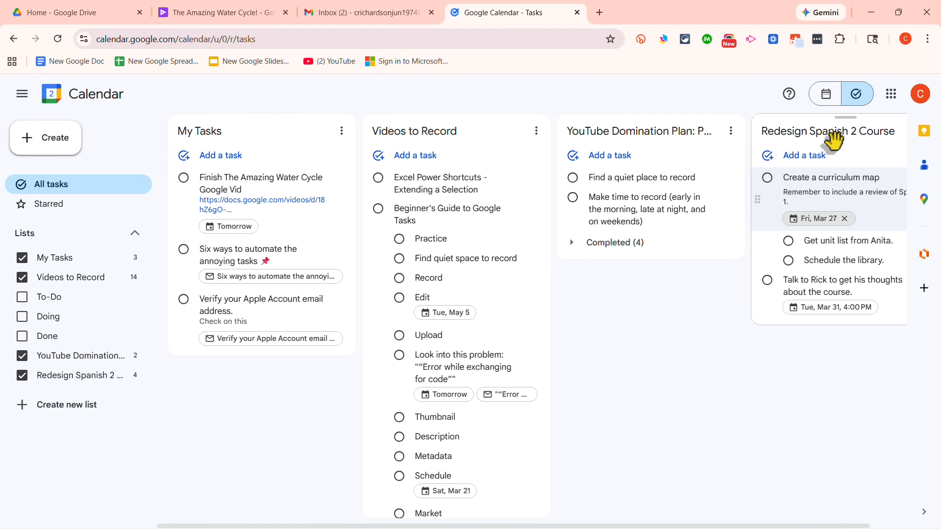
drag(813, 139, 176, 128)
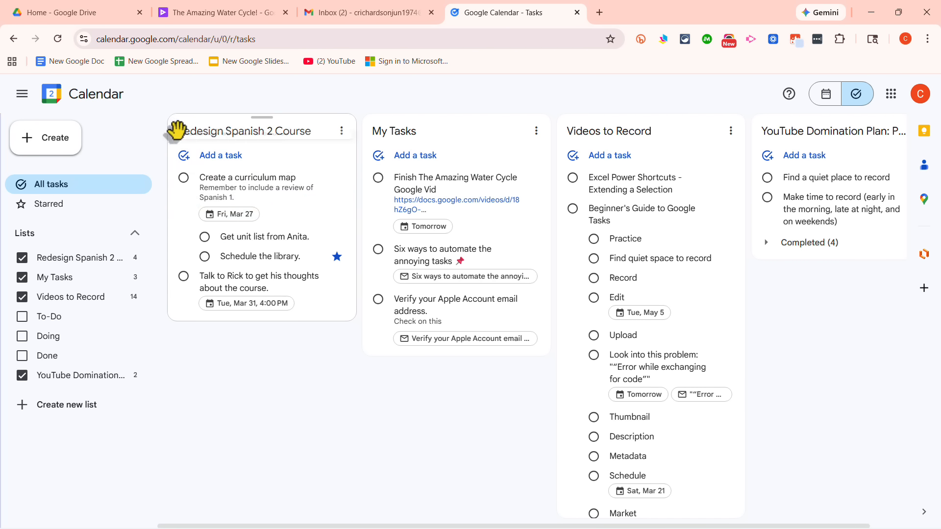
- Move the My Tasks list behind Videos to Record and hide both lists from the board
drag(447, 128, 745, 147)
drag(641, 128, 733, 173)
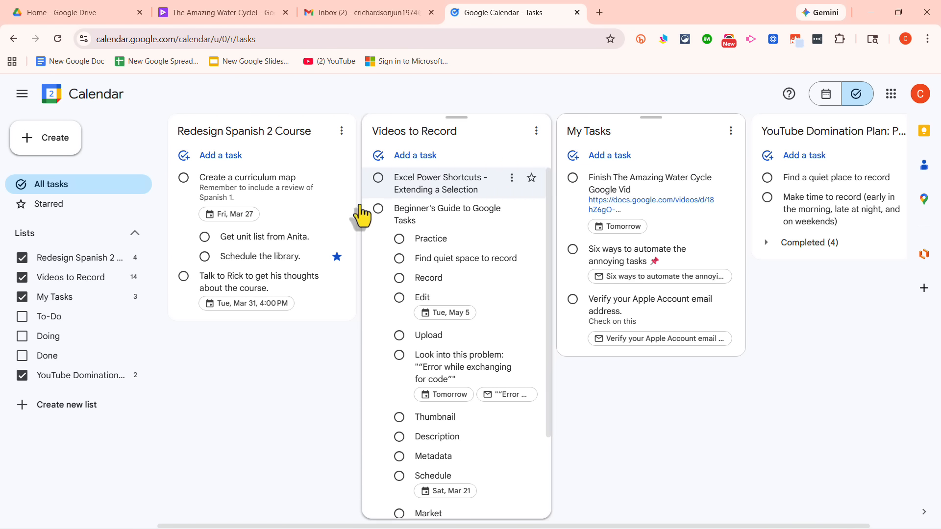
click(22, 297)
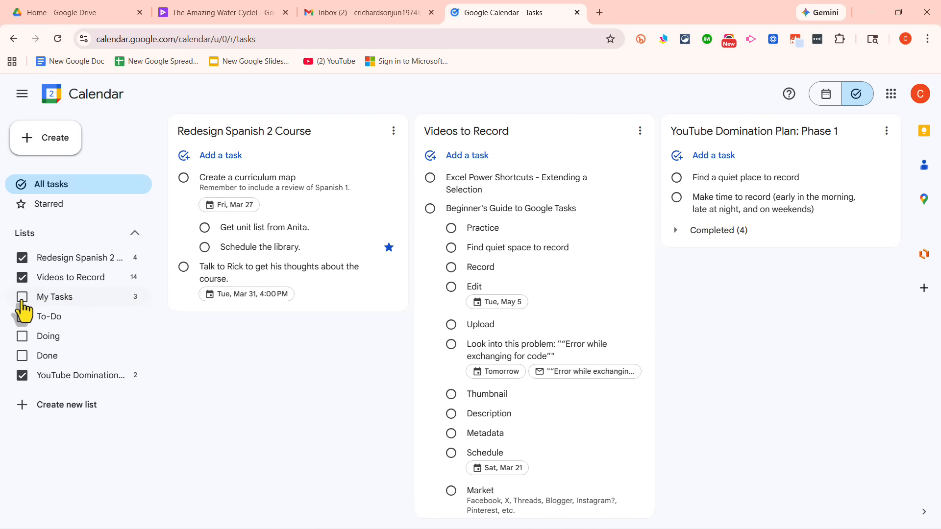
click(22, 278)
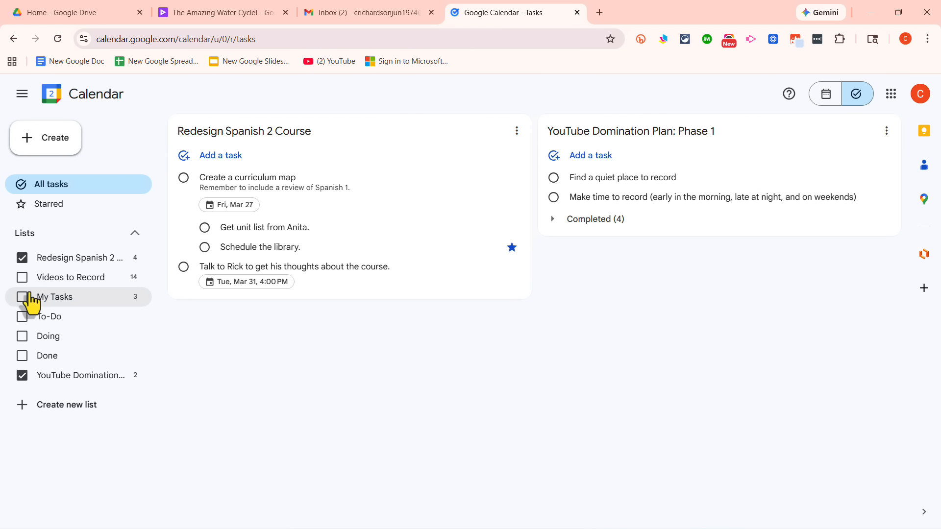
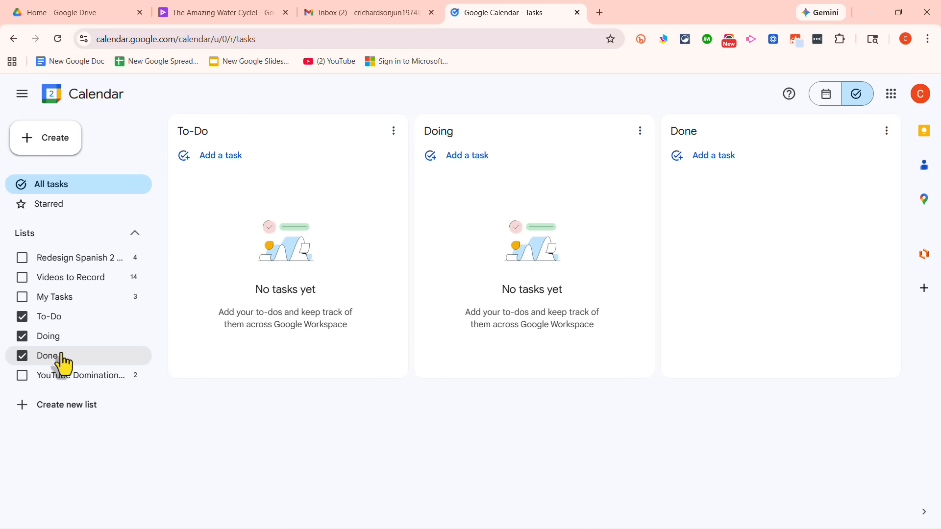
- Add the task "Remodel recording studio" to the To-Do list and move it through Doing to Done
click(219, 157)
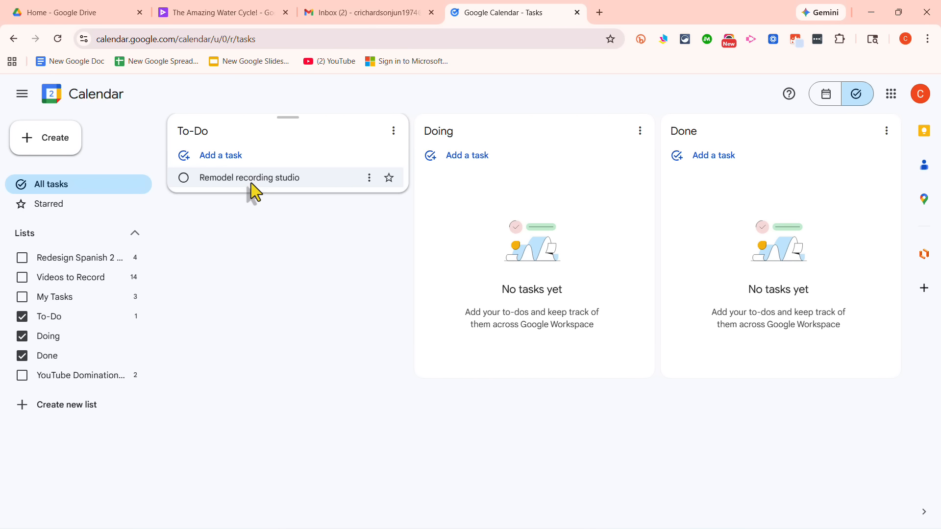
drag(249, 179, 609, 182)
drag(549, 188, 747, 206)
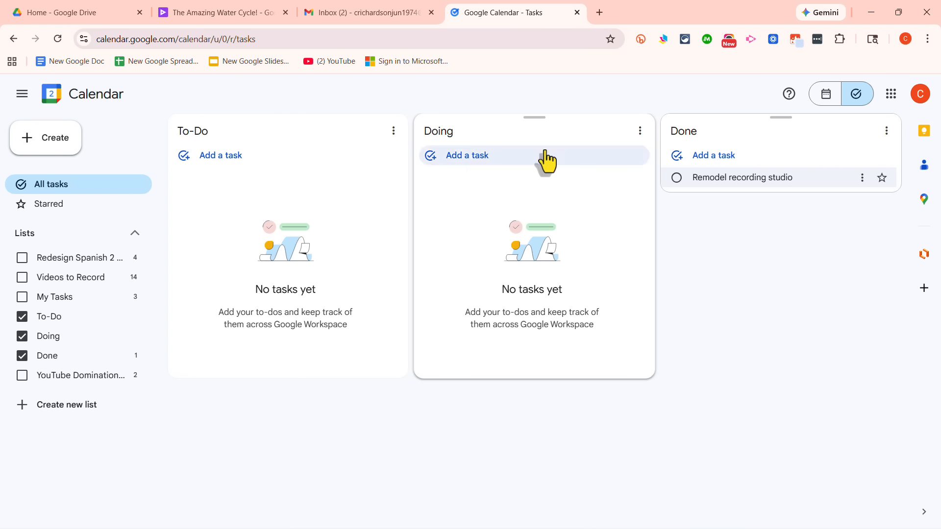
- Hide the Done, Doing and To-Do lists and show My Tasks, Videos to Record, Redesign Spanish 2 Course and YouTube Domination Plan: Phase 1
click(22, 356)
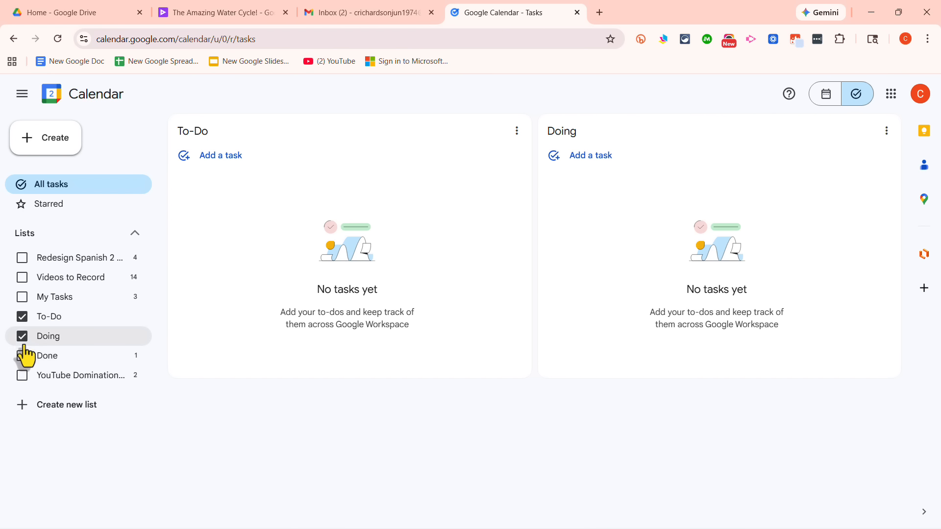
click(22, 336)
click(22, 316)
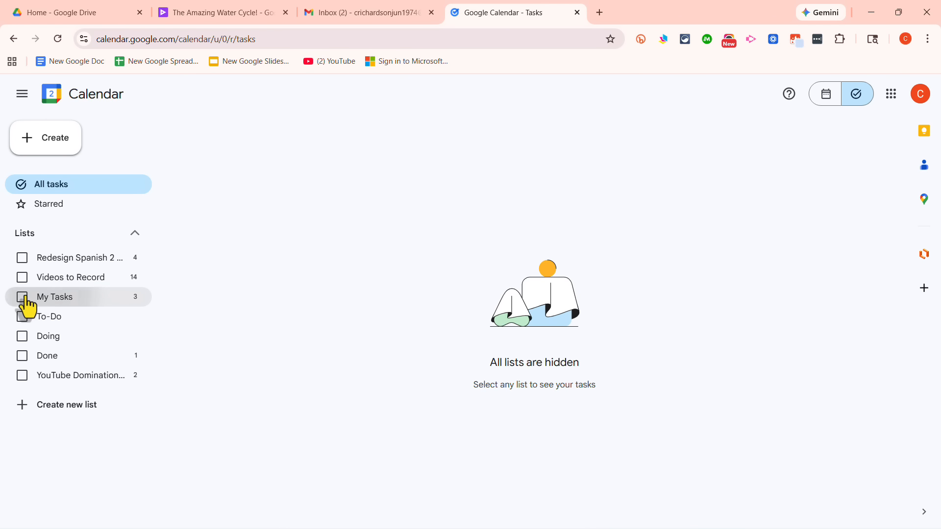
click(22, 297)
click(22, 277)
click(22, 258)
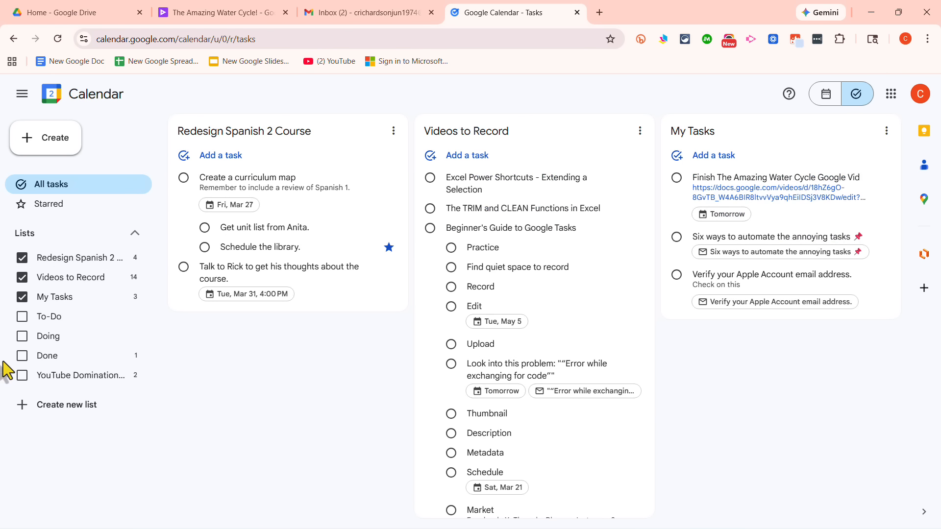
click(22, 375)
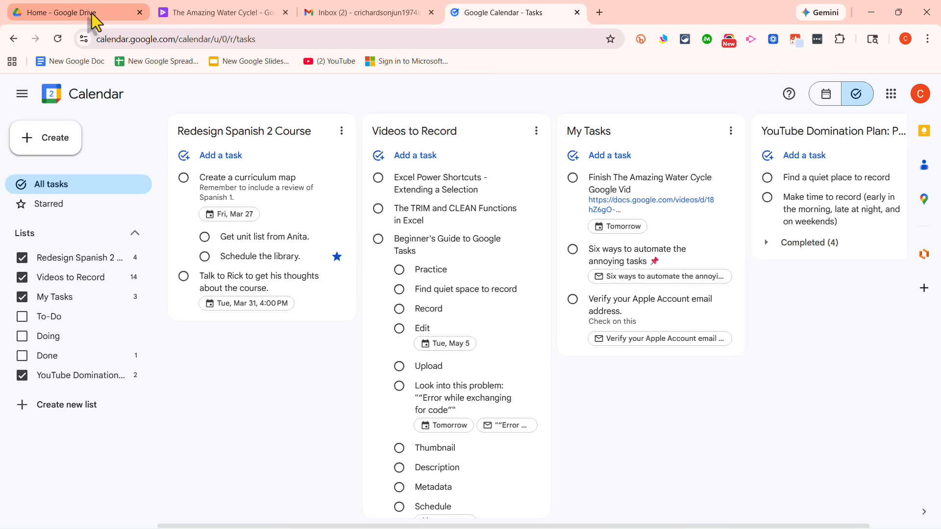
- Switch to Gmail, add the "Confirm Email: Canvas" message to Videos to Record as a task, and title it "ASAP - Confirm Email: Canvas"
click(354, 11)
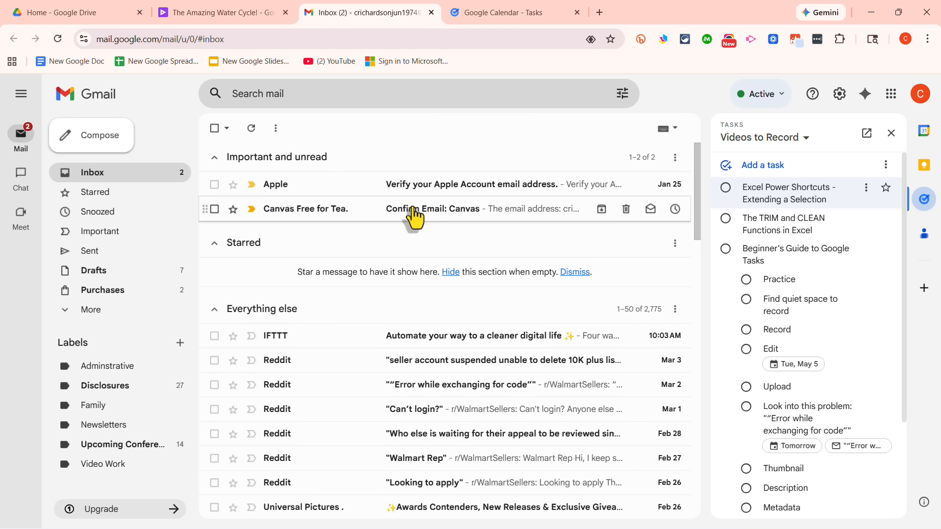
drag(416, 215, 795, 244)
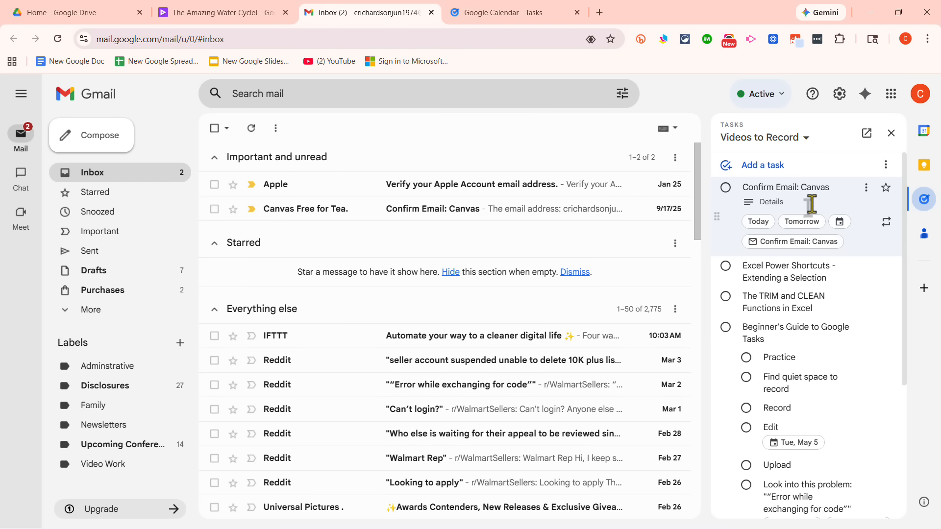
text(A)
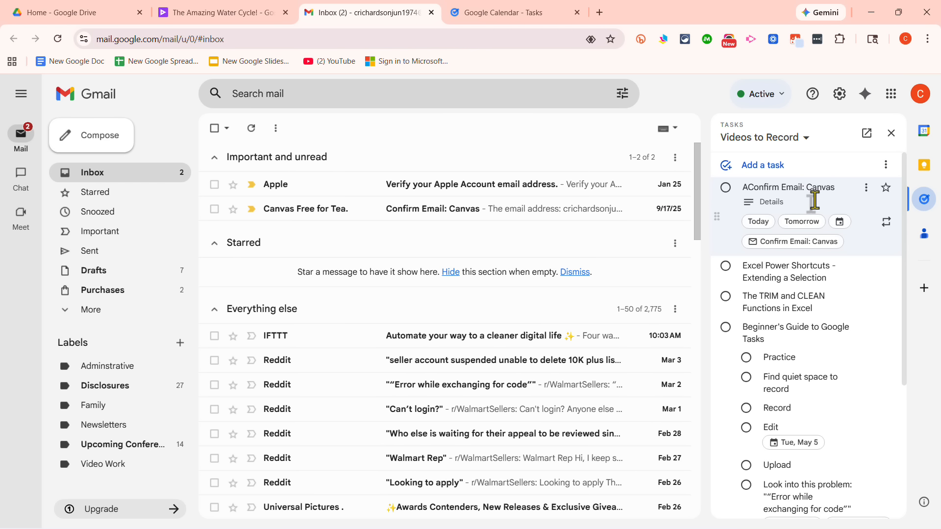
text(SAP )
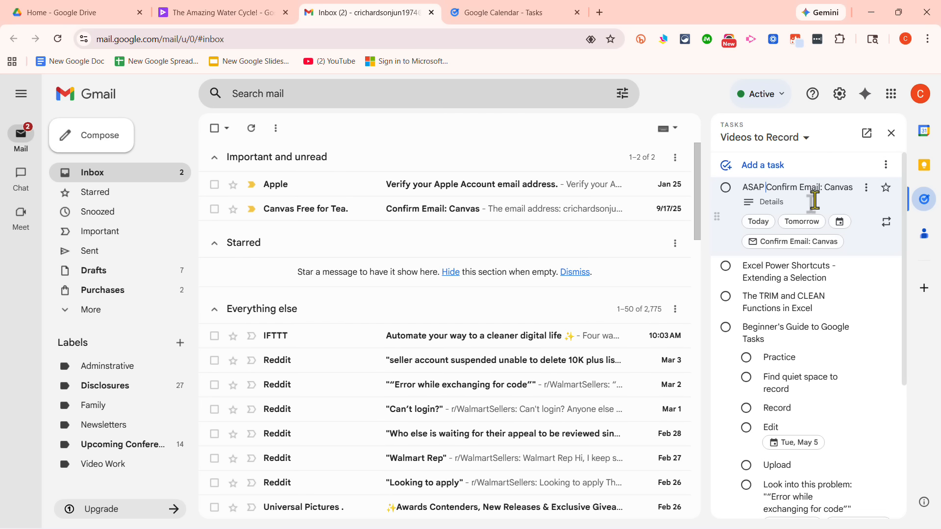
text(-)
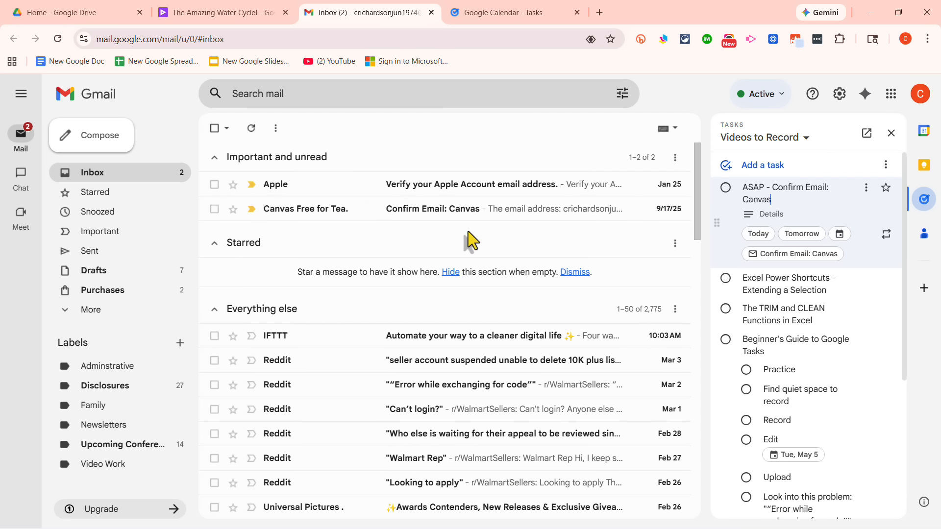
click(432, 230)
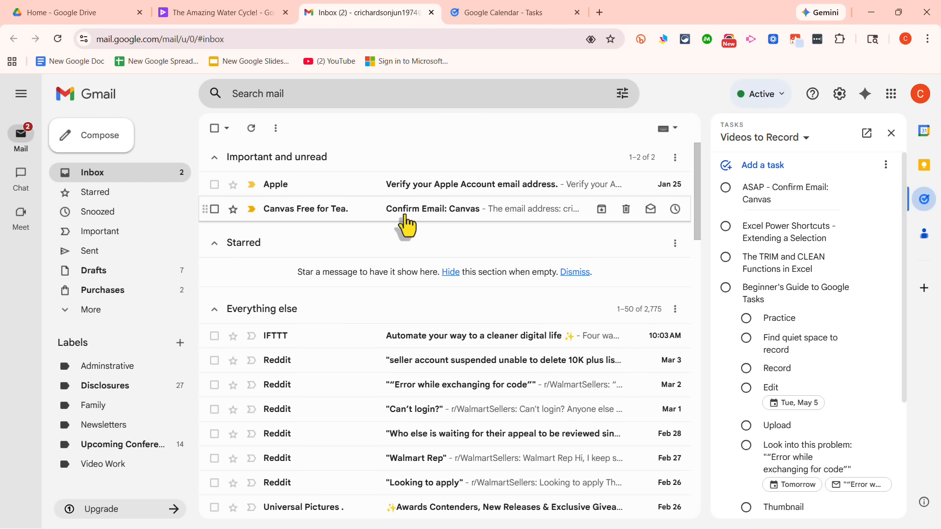
- Open and archive the "Confirm Email: Canvas" message, and expand the list of mail folders
click(526, 211)
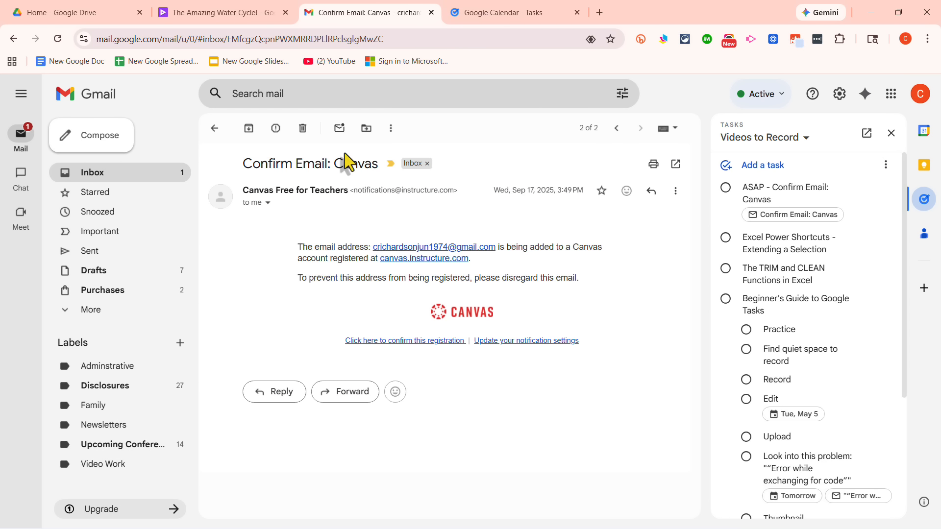
click(248, 128)
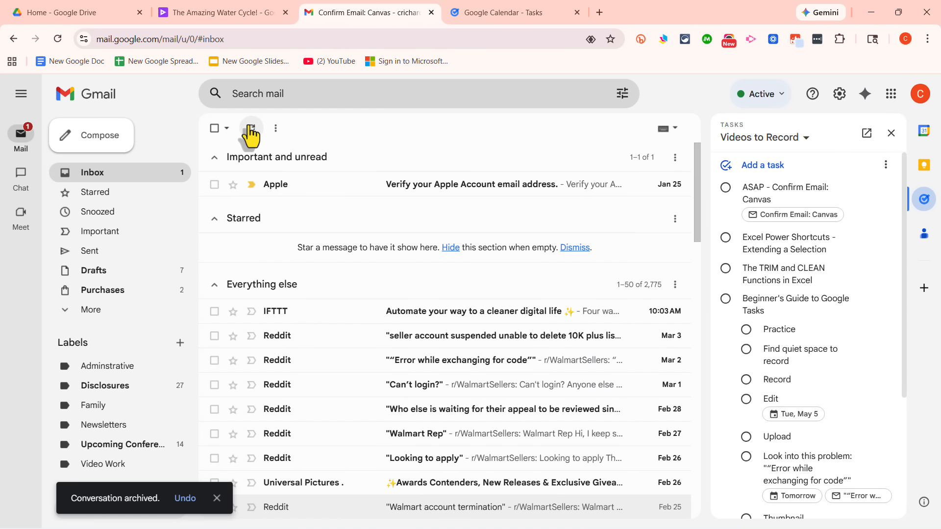
click(96, 318)
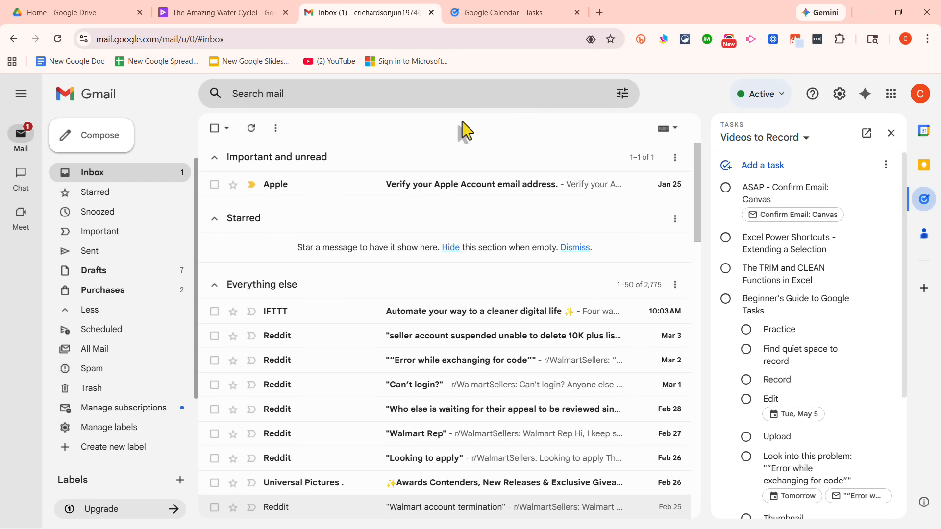
- Return to Calendar's tasks, view the archived email linked to the "ASAP - Confirm Email: Canvas" task, and go back to All Mail
click(483, 12)
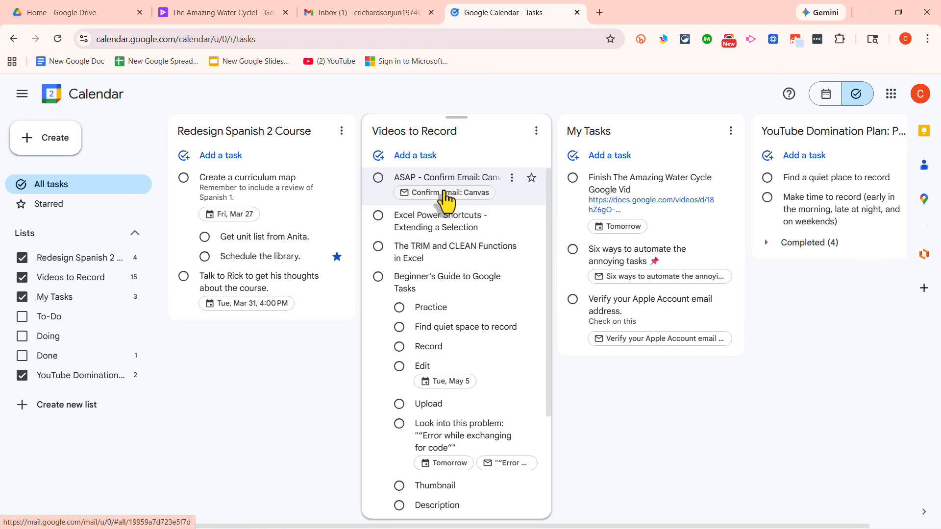
click(427, 196)
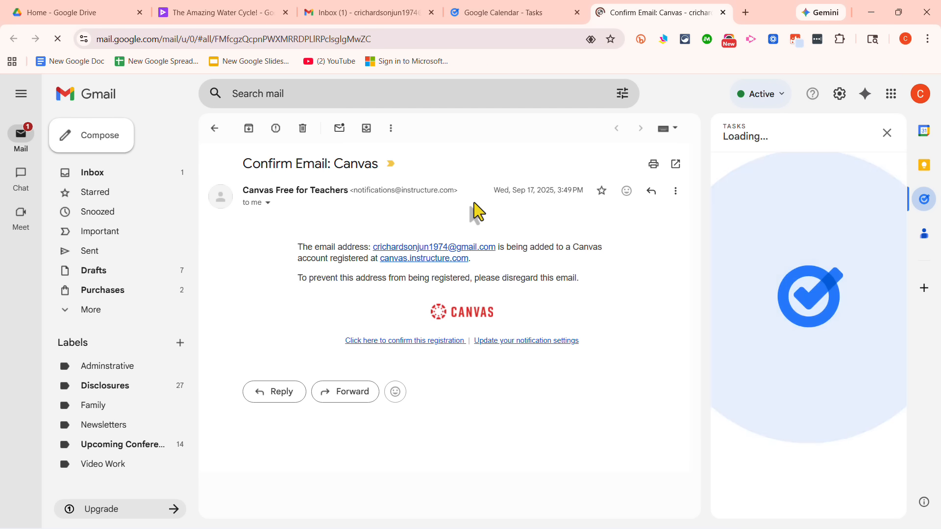
click(214, 130)
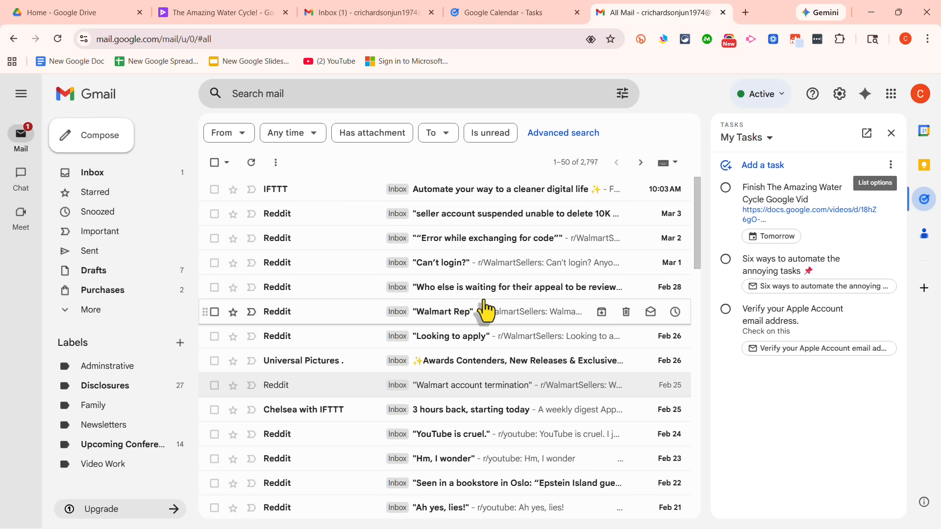
- Add the Reddit email "Who else is waiting for their appeal to be reviewed" to My Tasks and move the task to the end of the list
click(462, 296)
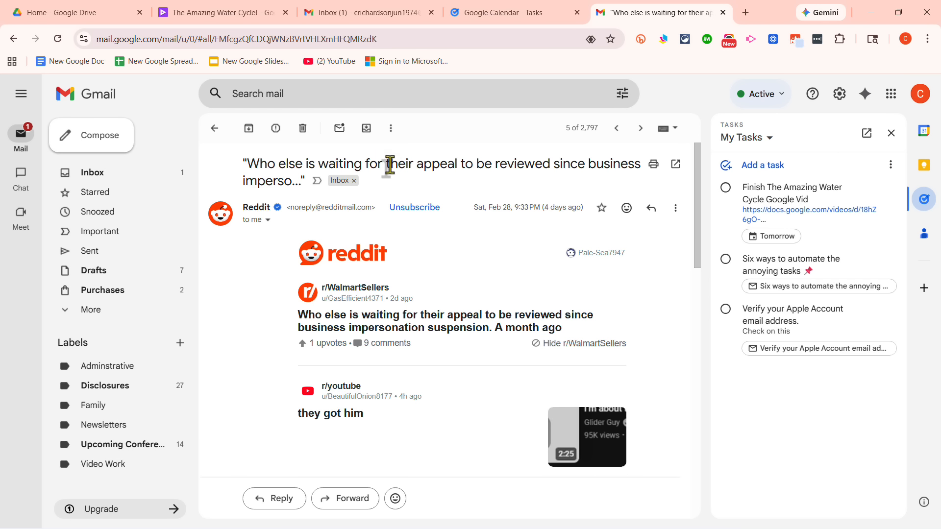
click(392, 130)
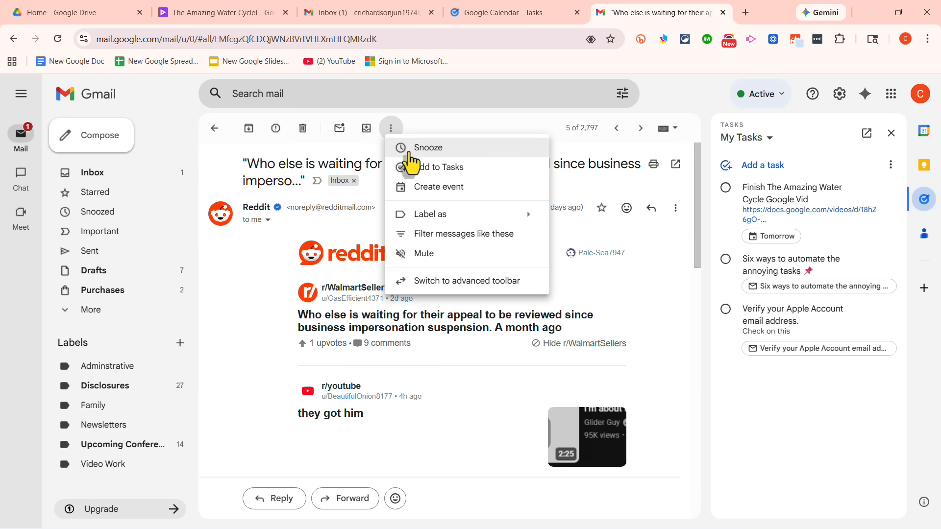
click(424, 167)
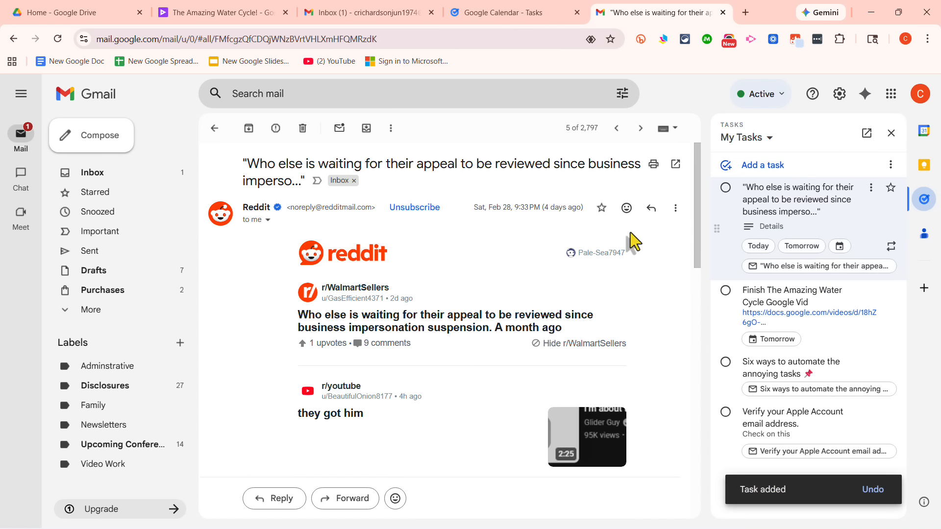
drag(716, 229, 723, 363)
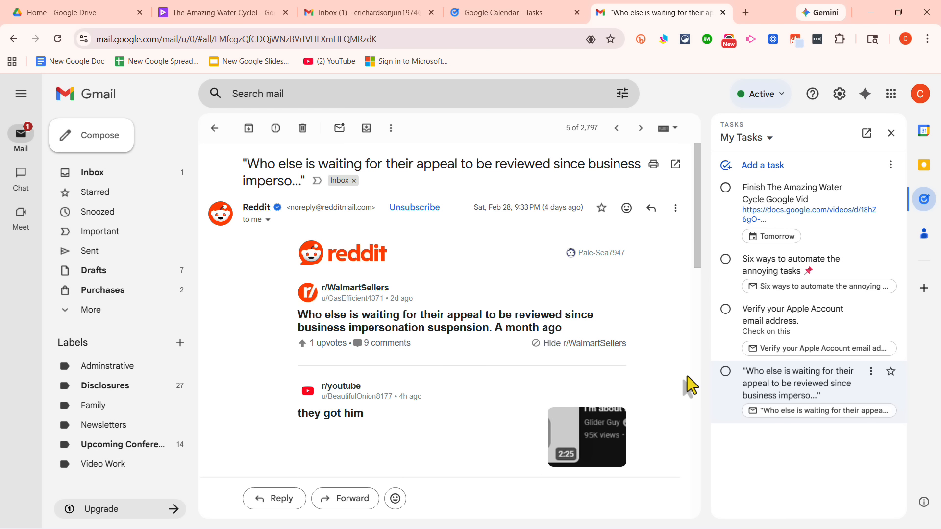
- Switch back to Calendar's tasks, move the YouTube Domination Plan: Phase 1 list to the front, and expand its completed tasks
key(ctrl+shift+Tab)
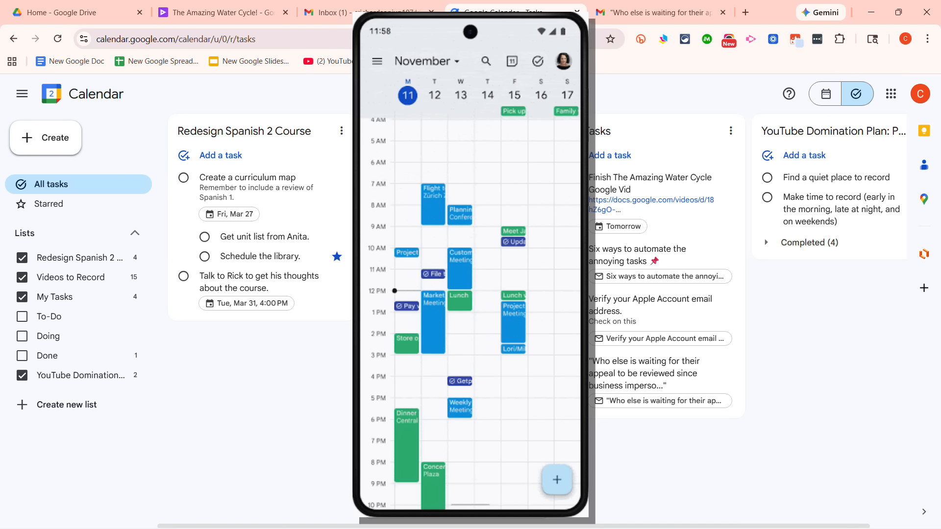
drag(828, 131, 235, 177)
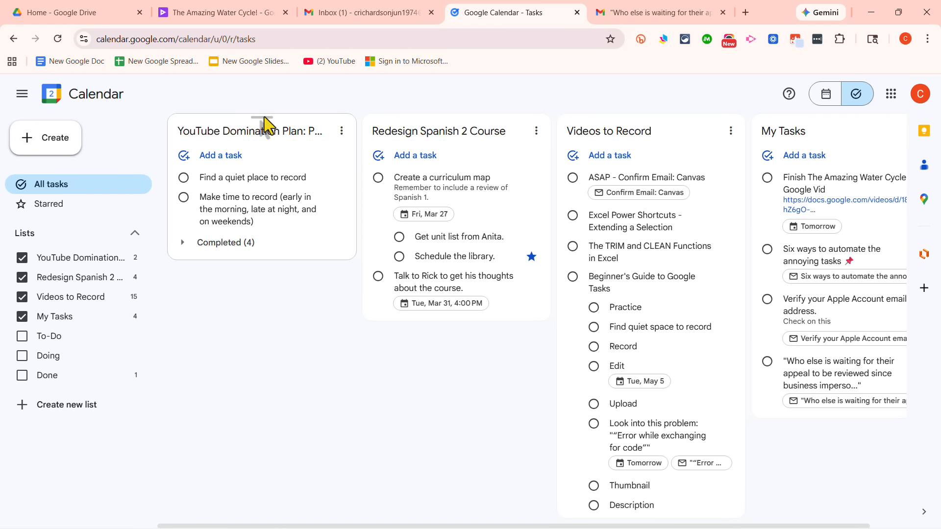
click(215, 247)
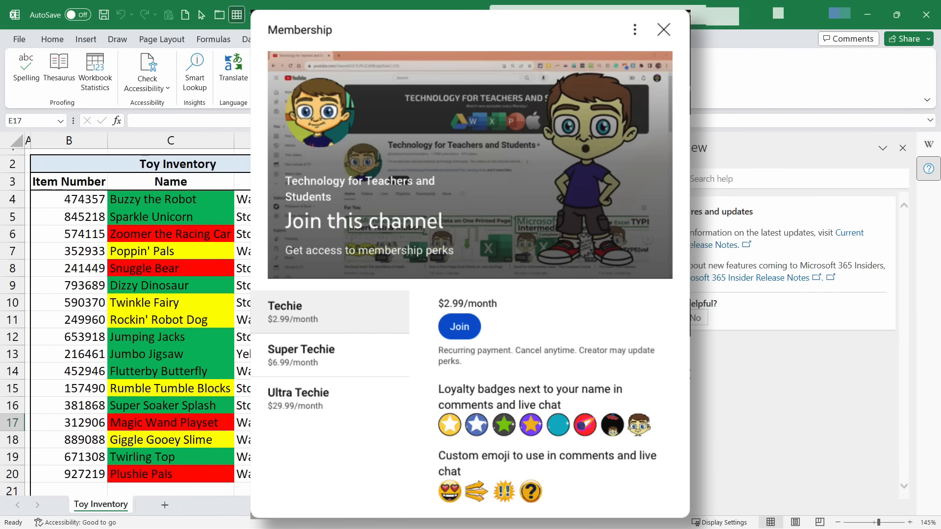
- Show the Super Thanks purchase options for the YouTube video "Use Microsoft Excel Completely FREE!: Excel for Web"
scroll(595, 369, down, 1)
scroll(595, 369, up, 1)
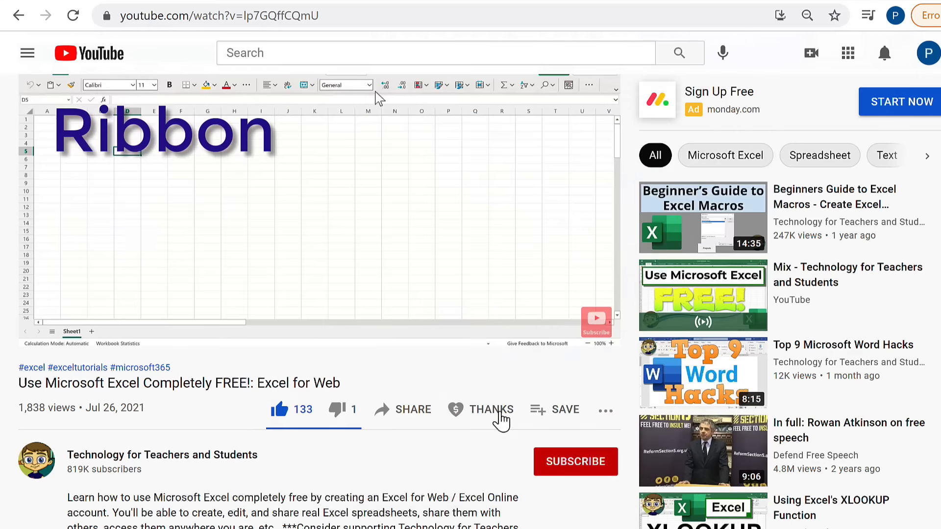
click(498, 418)
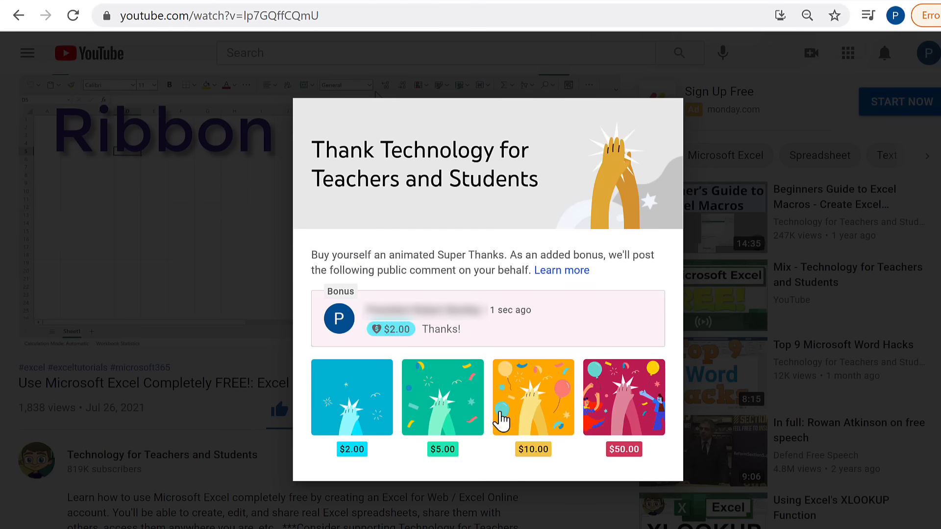